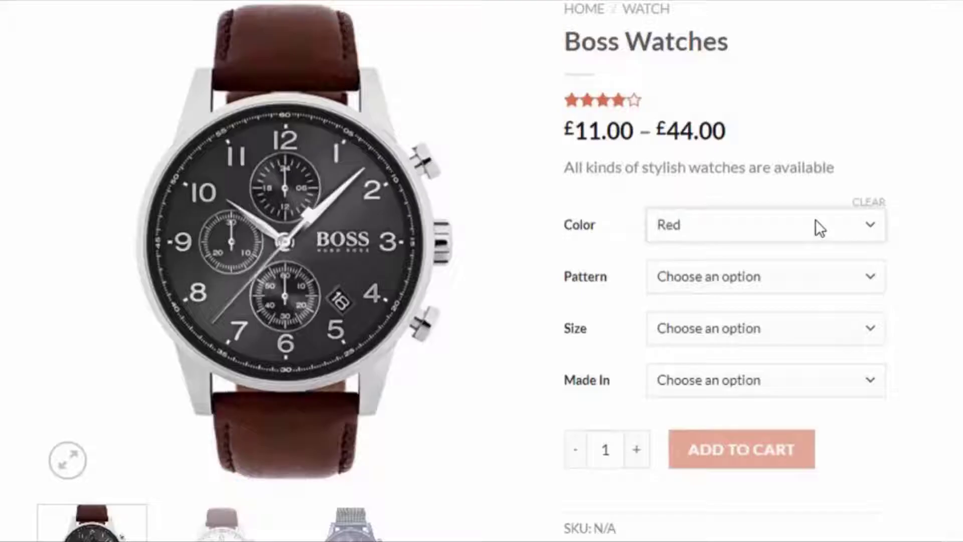
Step: Show the Boss Watches Color options in its dropdown
left_click(815, 220)
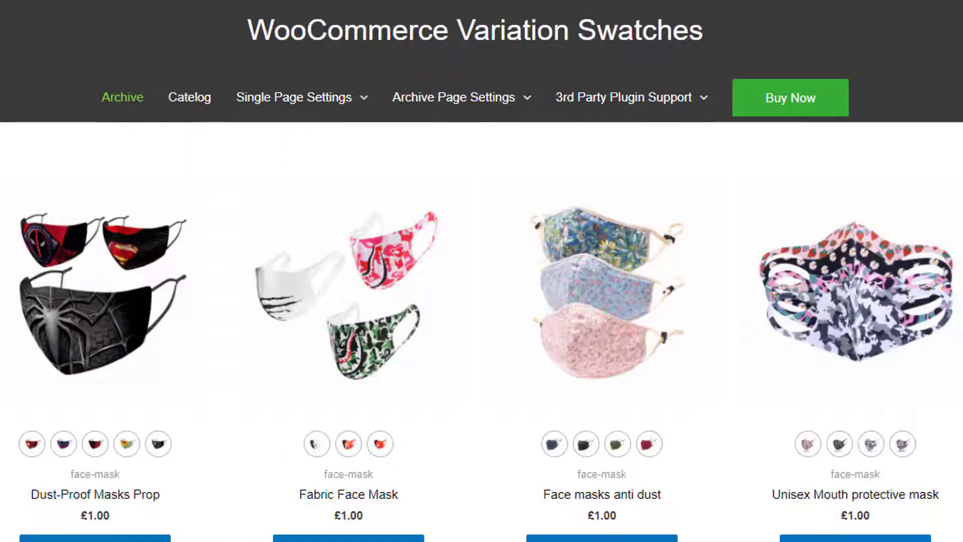
Step: Scroll down the archive past the cosmetics and watches swatch rows
scroll(481, 271, "down", 5)
scroll(481, 271, "down", 8)
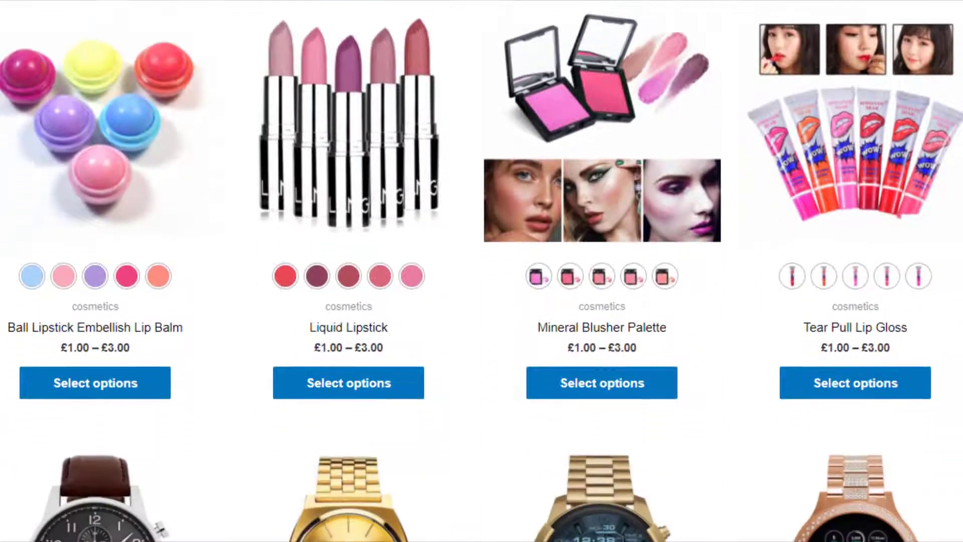
scroll(482, 271, "down", 10)
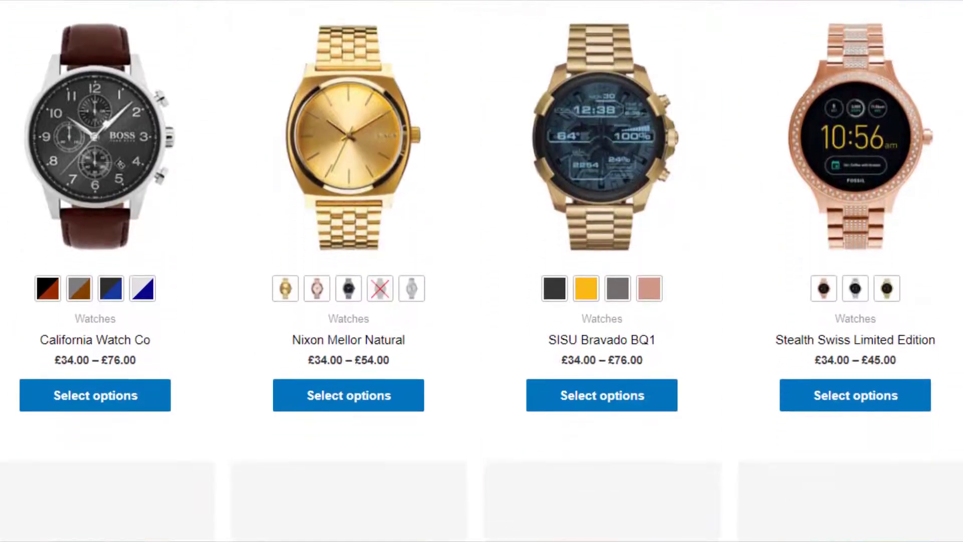
scroll(481, 271, "down", 5)
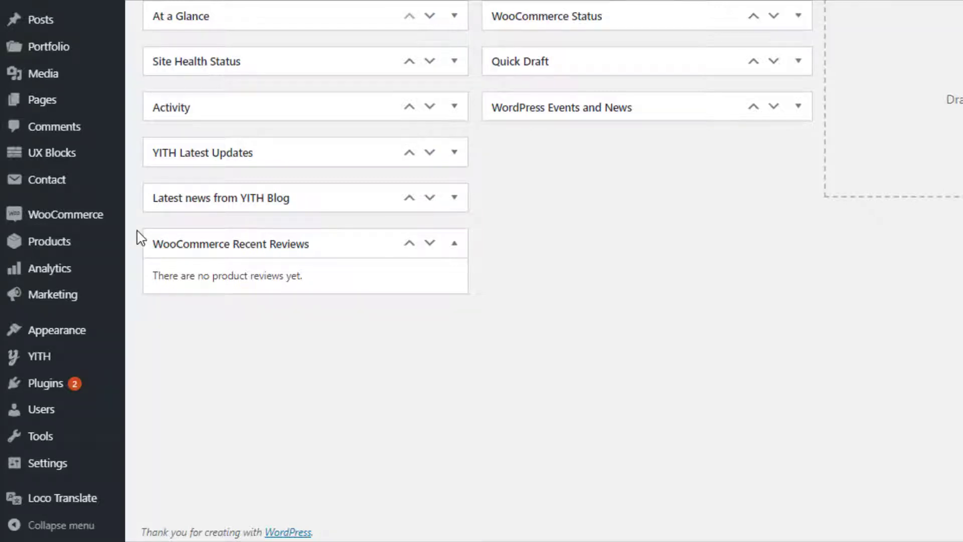
Step: Go to Products > Attributes and start naming a new attribute Color
mouse_move(122, 251)
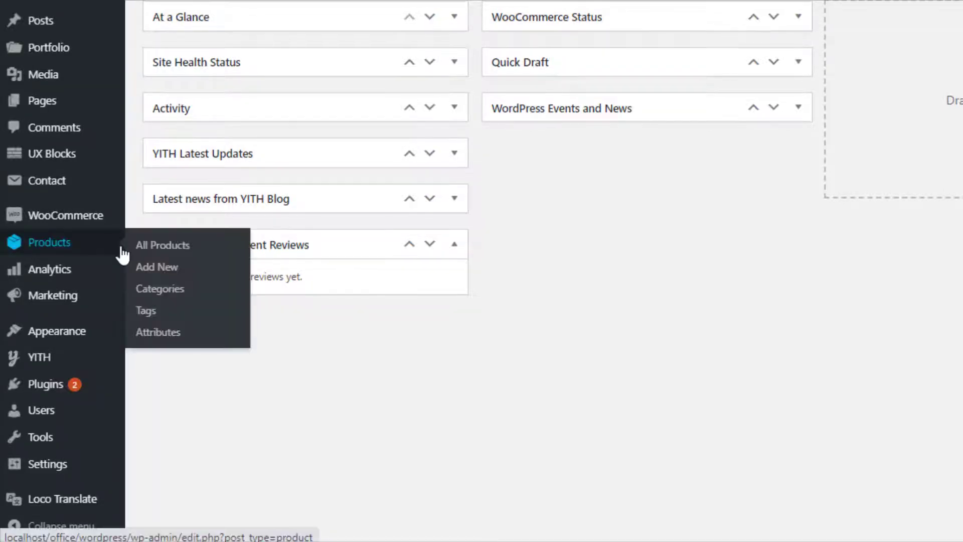
left_click(159, 333)
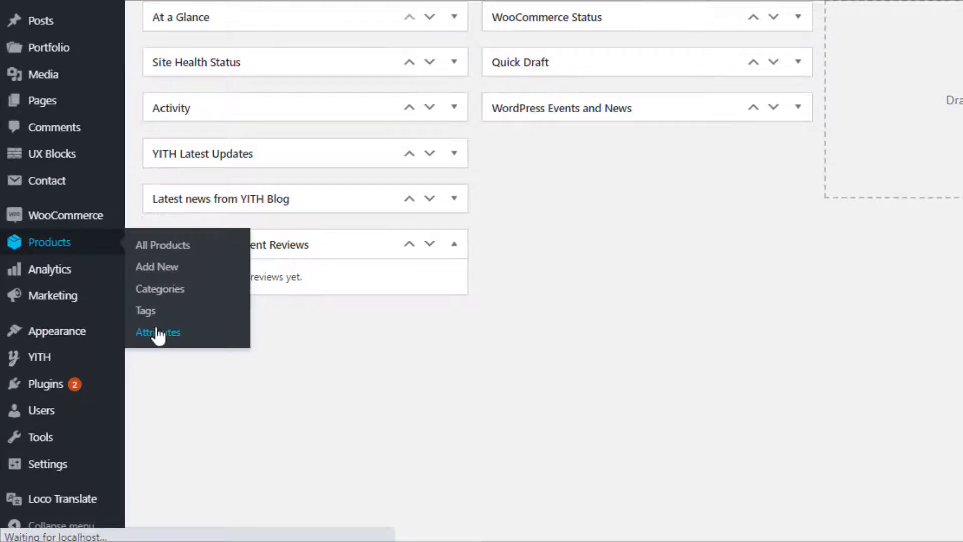
left_click(164, 170)
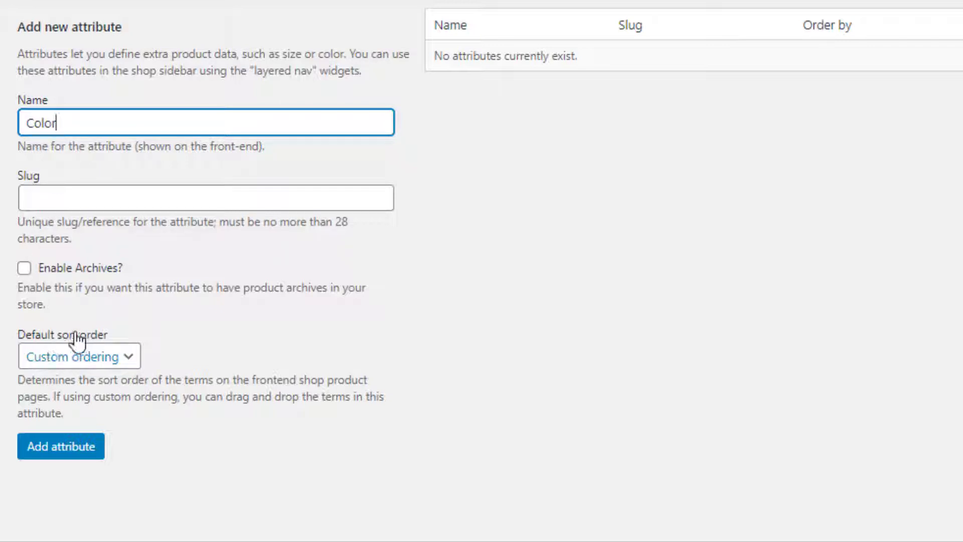
Step: Add the Color, Pattern, Made In and Size attributes one after another
left_click(65, 453)
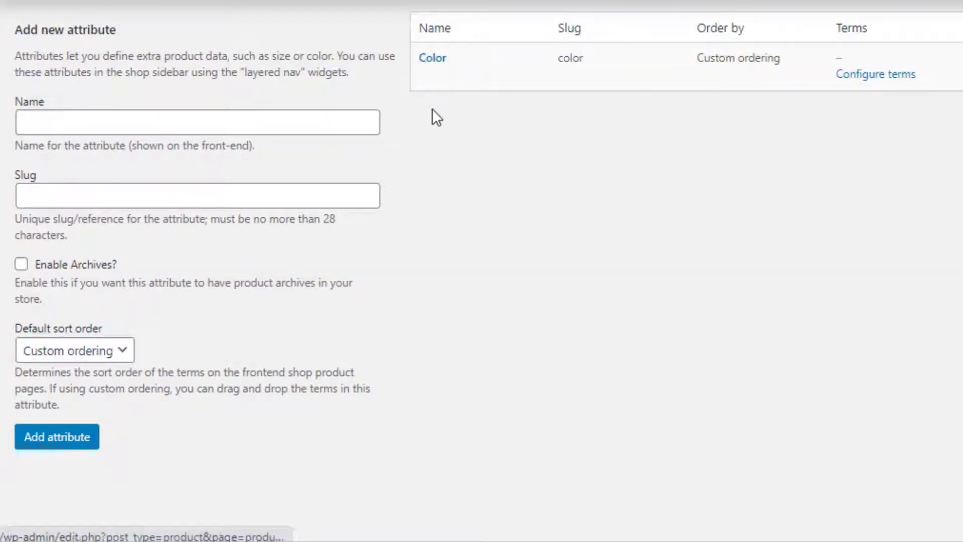
type("Pattern")
left_click(44, 447)
type("Made In")
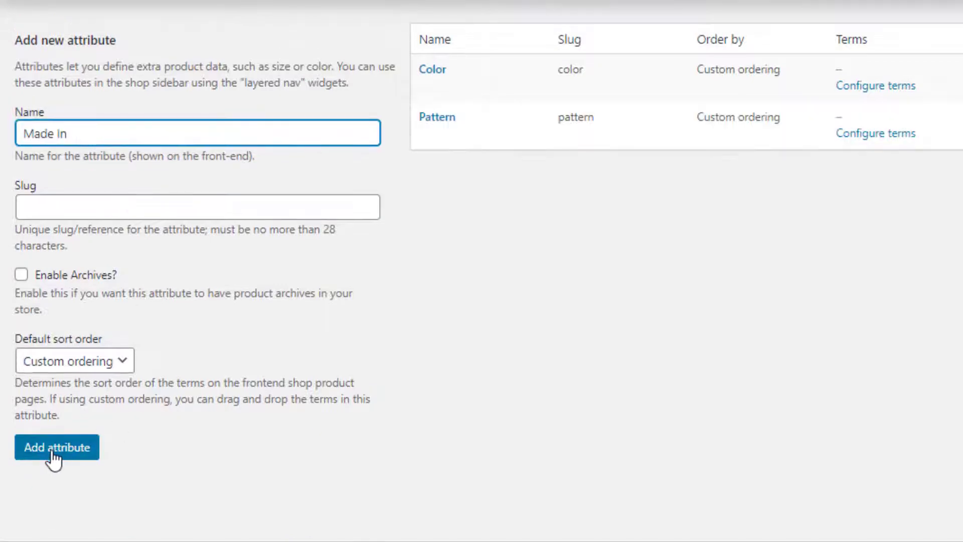
left_click(54, 450)
type("Size")
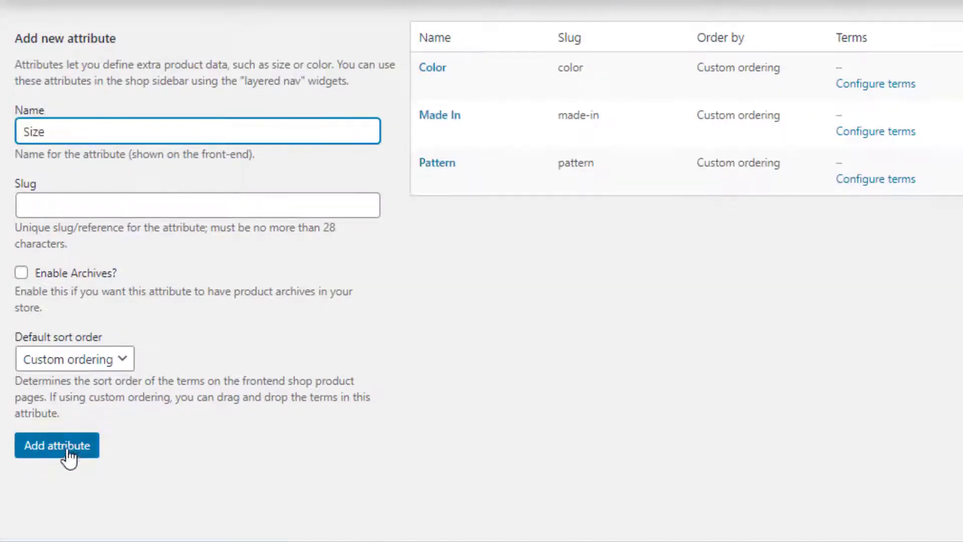
left_click(67, 454)
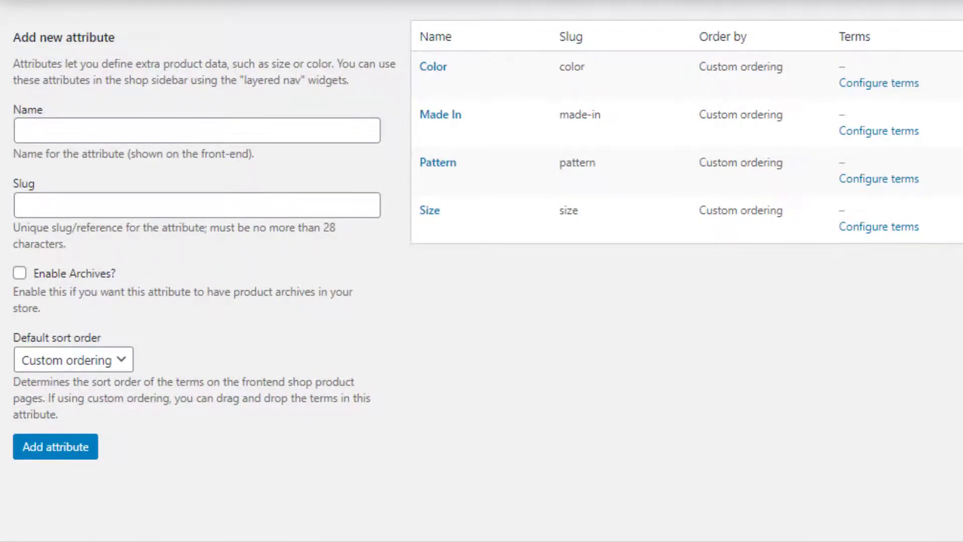
mouse_move(429, 84)
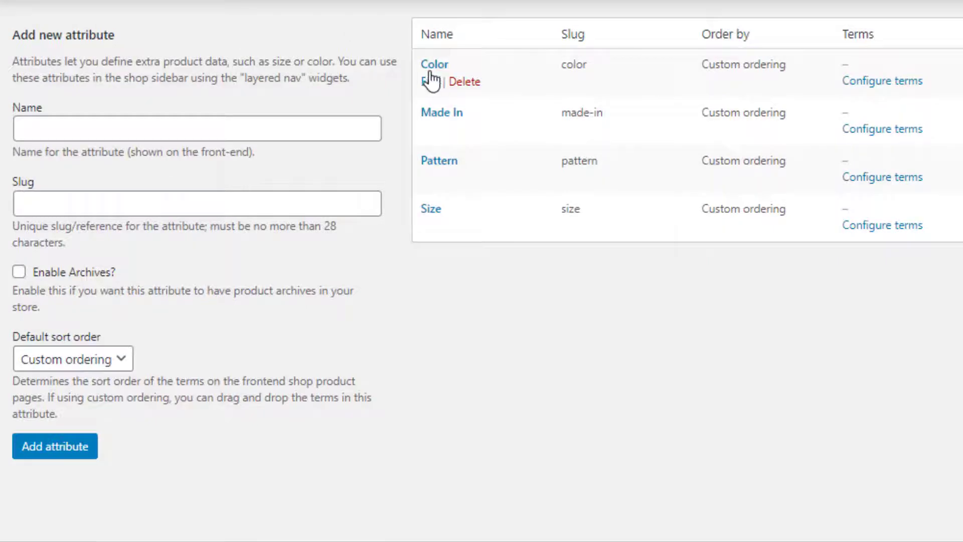
Step: Add Red, Green and Blue as terms of the Color attribute
left_click(855, 88)
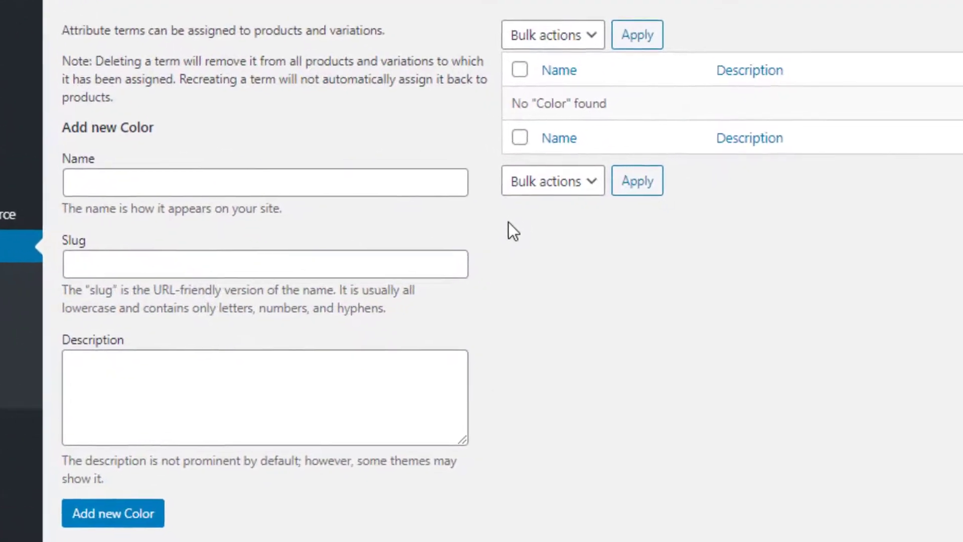
left_click(23, 170)
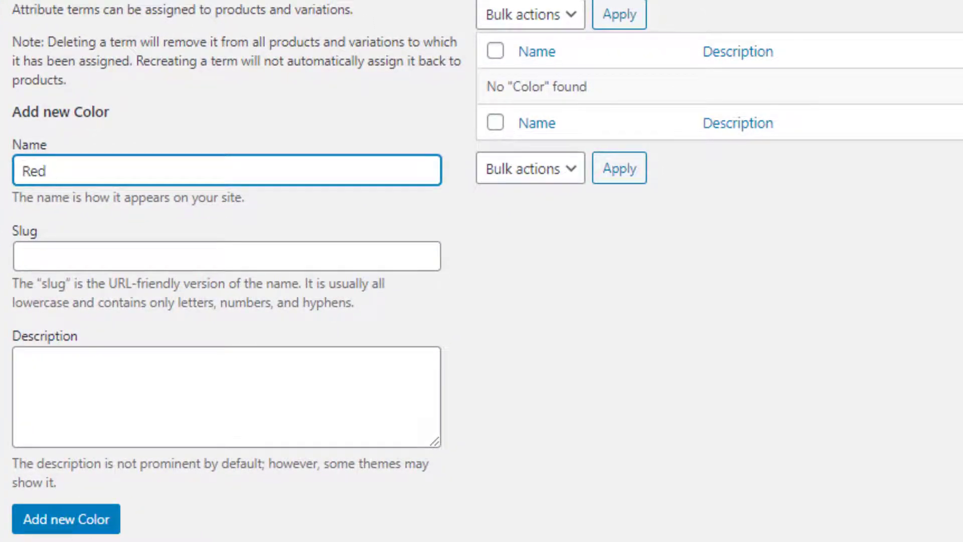
left_click(78, 521)
type("Green")
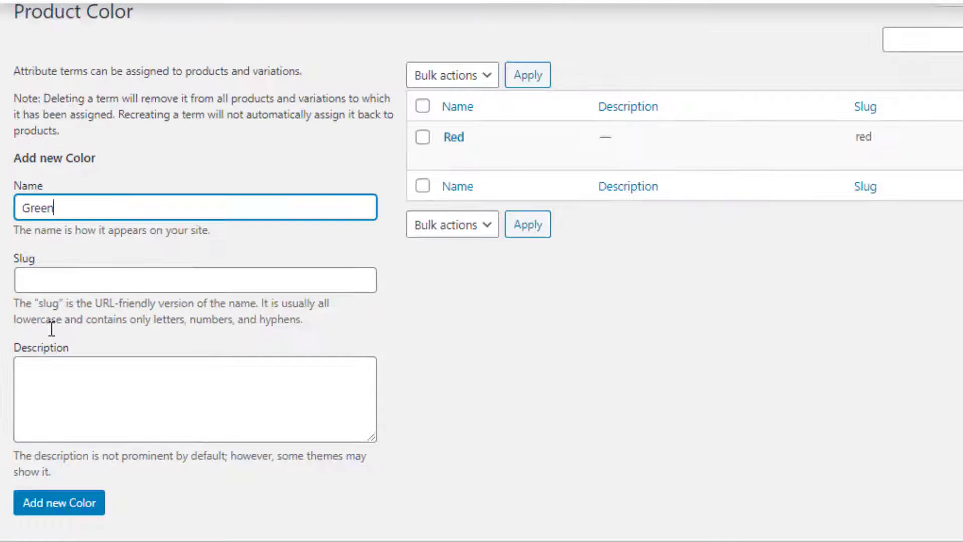
left_click(72, 504)
left_click(76, 507)
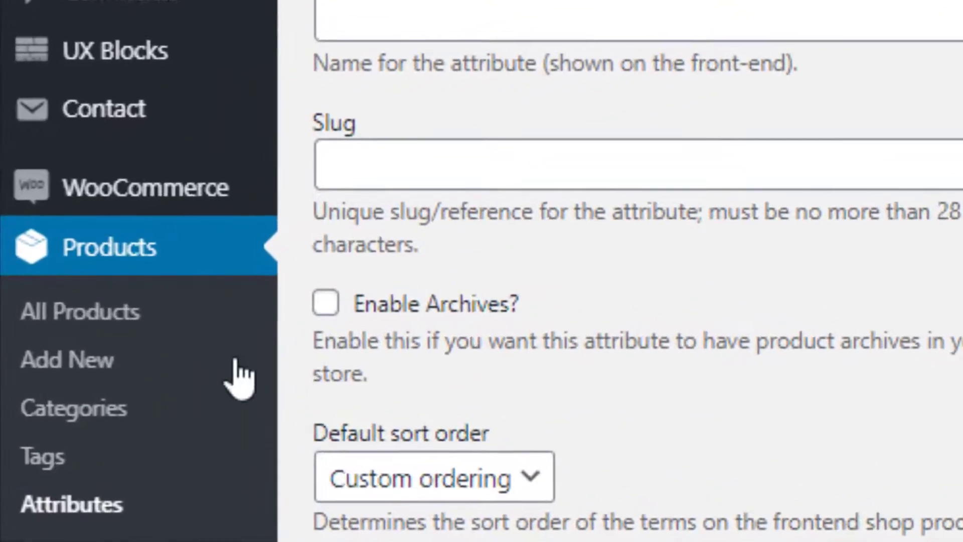
Step: Create a new product titled 'Variable Product' with the Variable product type
left_click(106, 370)
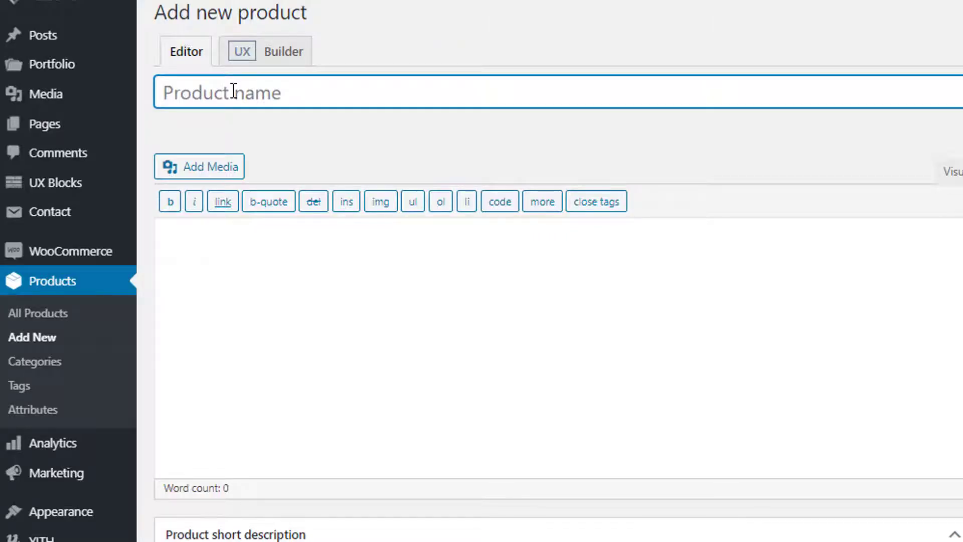
type("Variable Product")
scroll(234, 92, "down", 9)
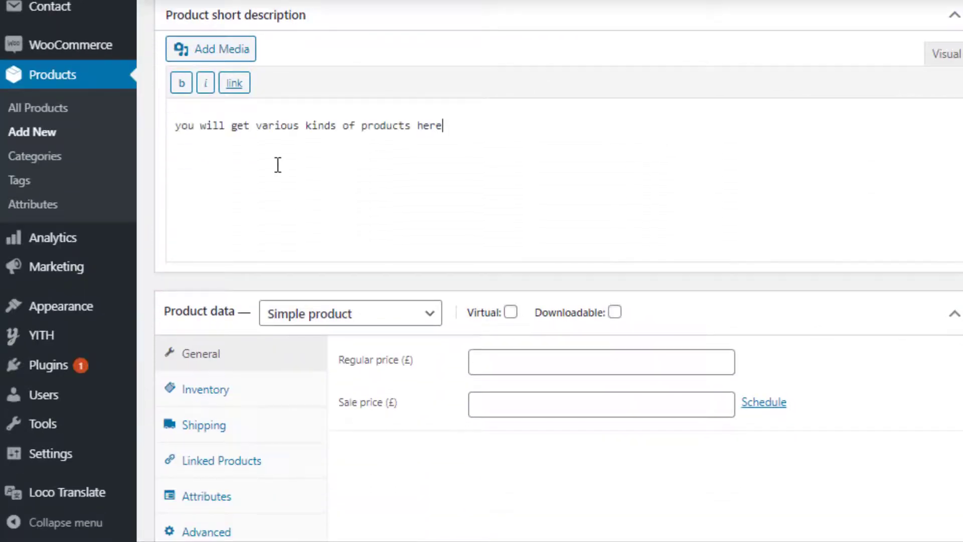
left_click(406, 314)
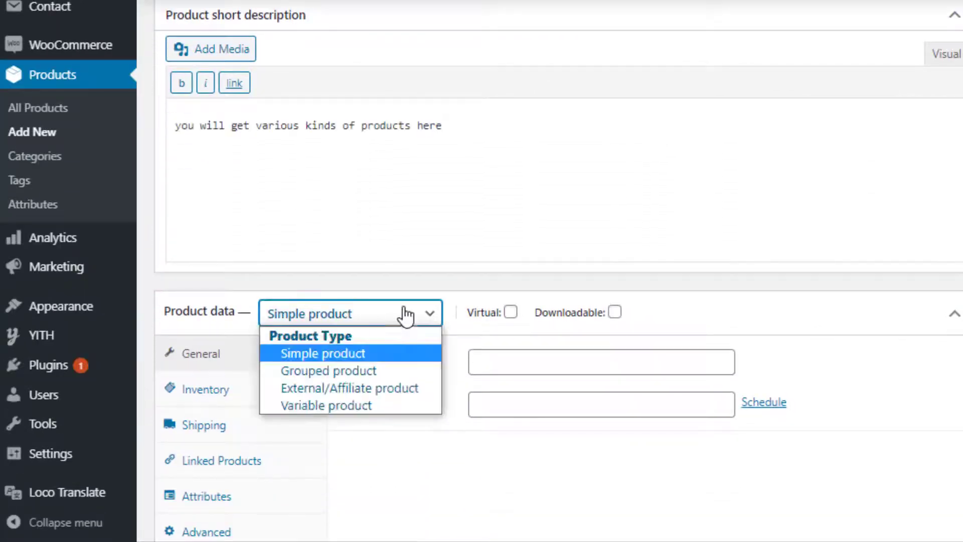
left_click(371, 401)
Step: Add the Color and Made In attributes to the product
left_click(207, 462)
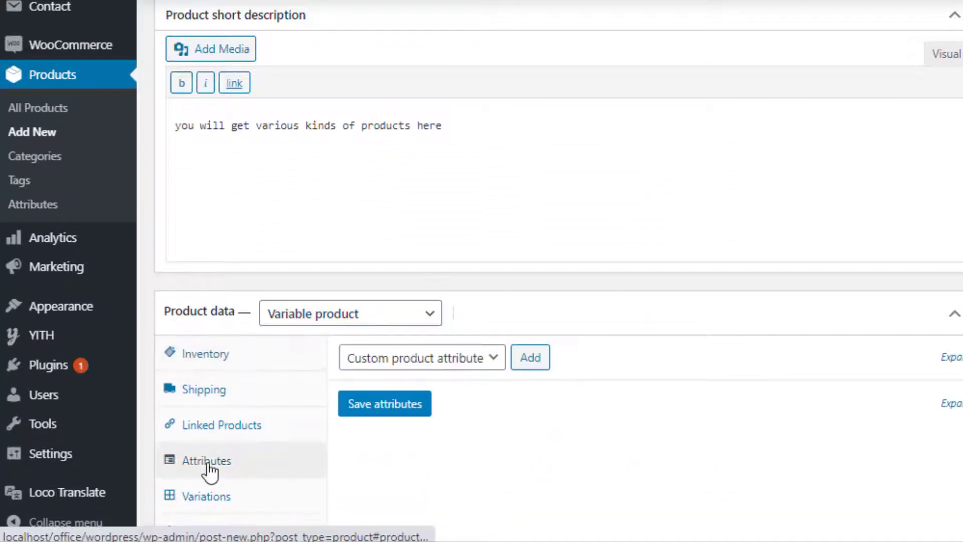
left_click(452, 358)
left_click(451, 377)
left_click(513, 371)
scroll(451, 361, "down", 1)
left_click(421, 320)
left_click(396, 376)
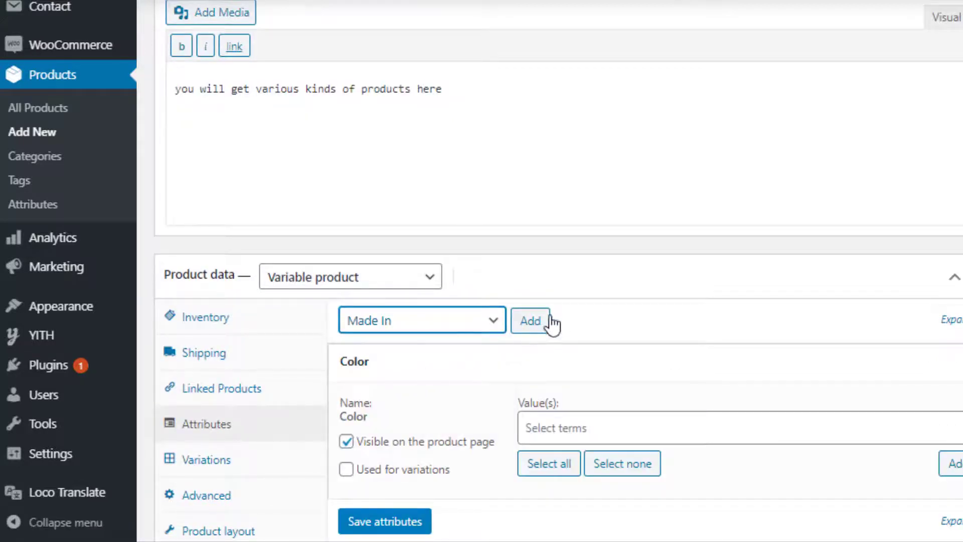
left_click(530, 322)
Step: Add the Pattern and Size attributes to the product
left_click(421, 320)
left_click(435, 394)
left_click(530, 321)
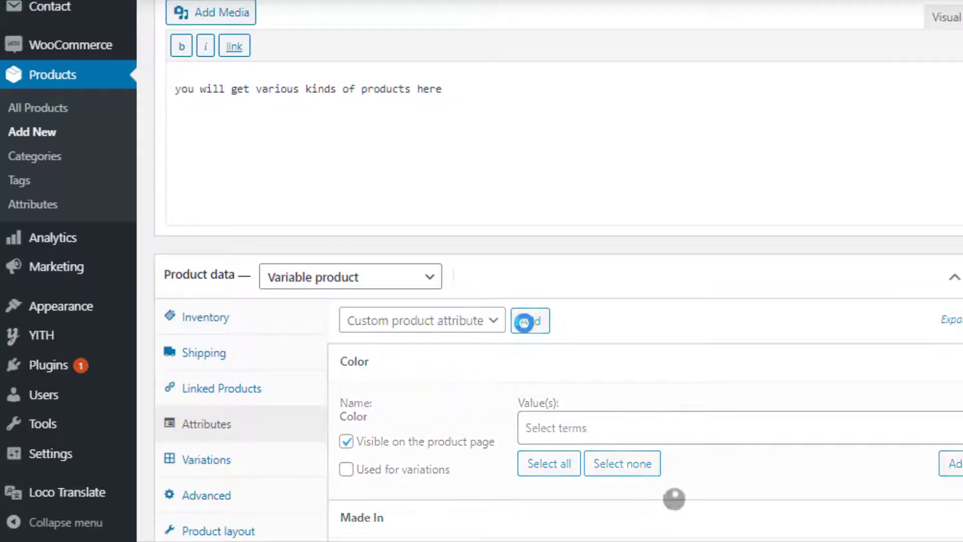
left_click(421, 320)
left_click(476, 411)
left_click(548, 319)
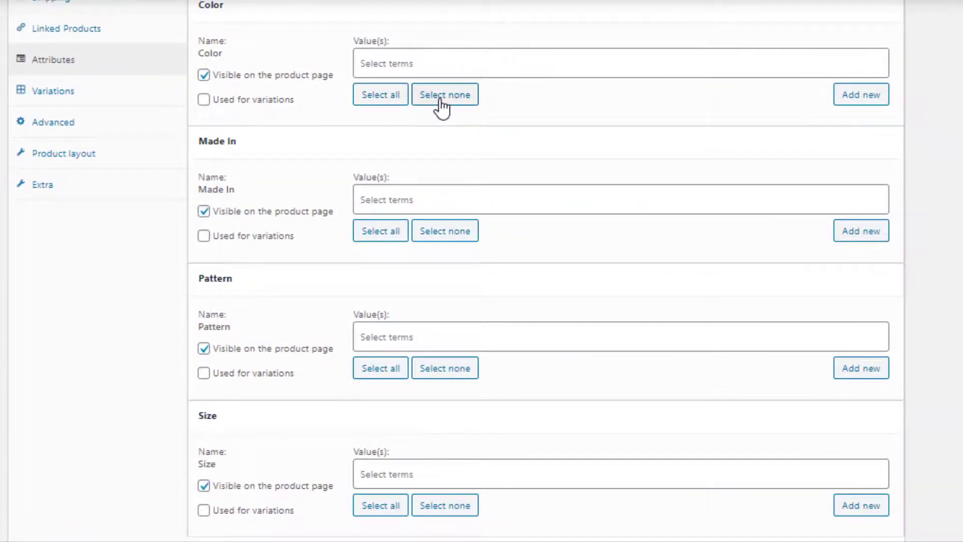
Step: Select all terms for each attribute, mark each Used for variations, and save attributes
left_click(381, 95)
left_click(203, 99)
left_click(380, 231)
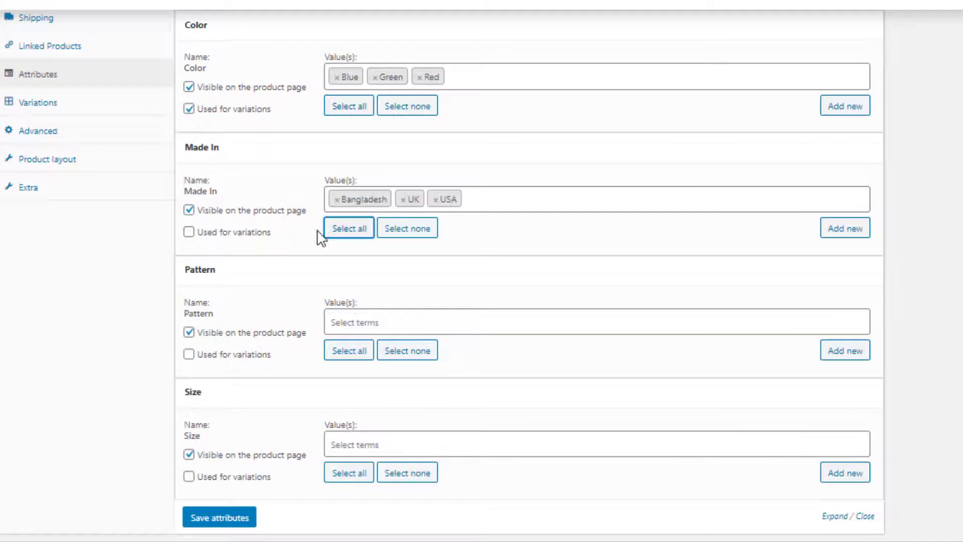
left_click(189, 231)
left_click(341, 351)
left_click(189, 354)
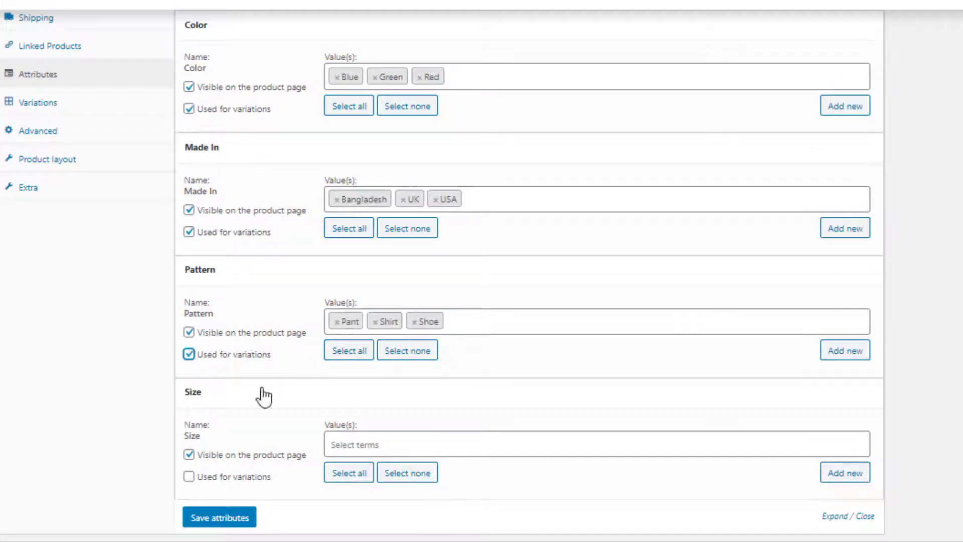
left_click(361, 481)
left_click(188, 476)
left_click(213, 519)
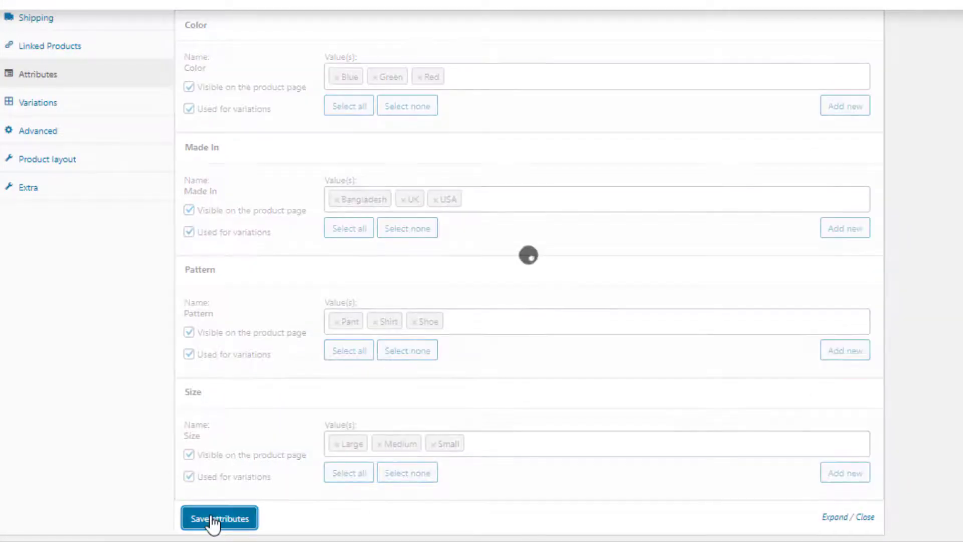
Step: Generate variations from all attributes in the Variations panel
left_click(63, 440)
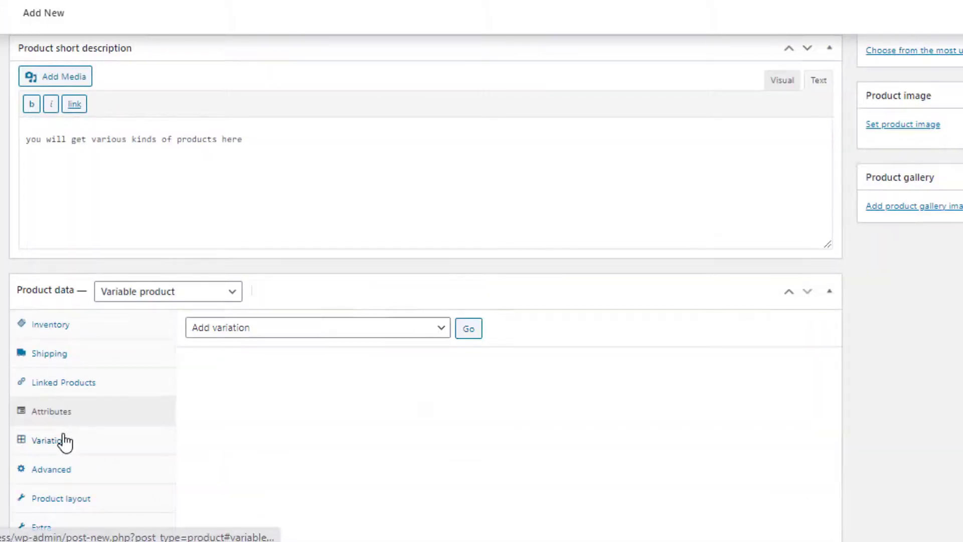
left_click(335, 329)
left_click(324, 359)
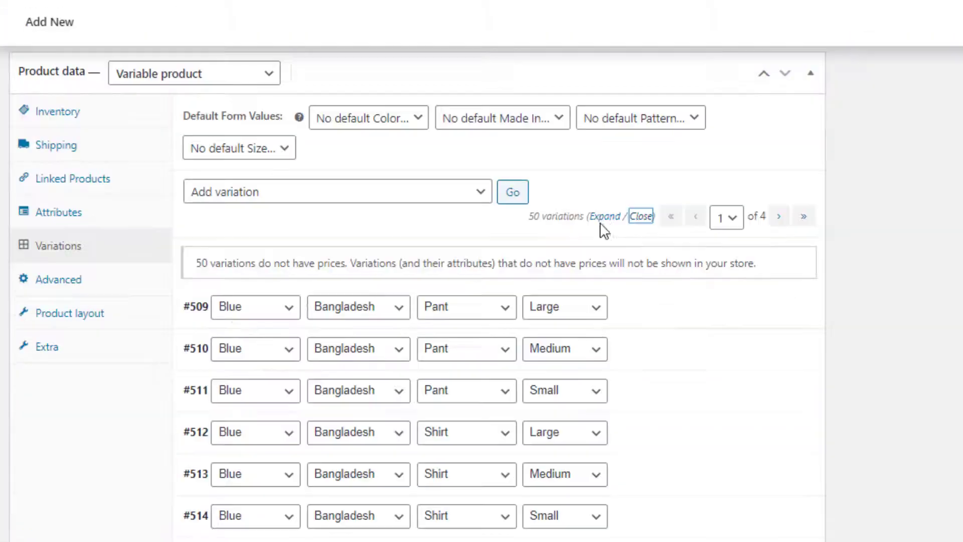
left_click(602, 217)
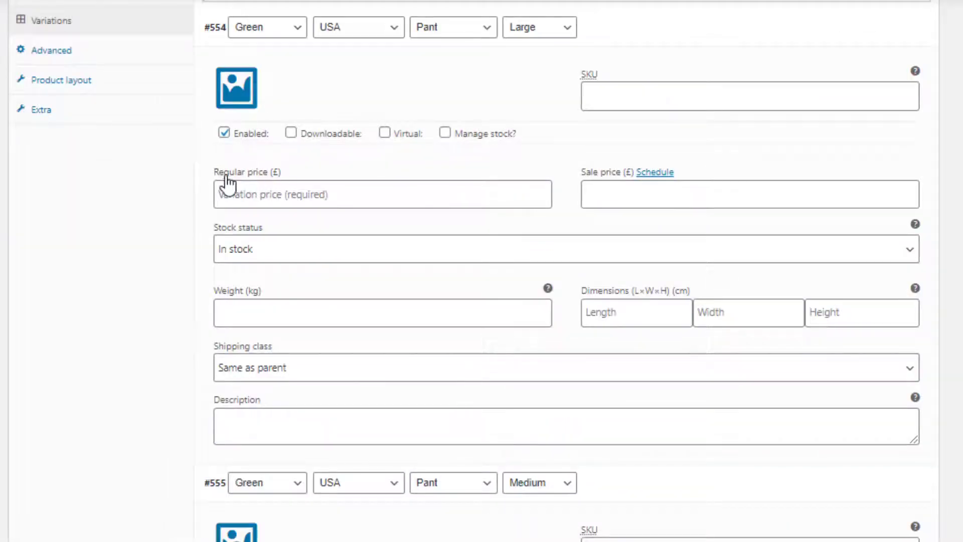
Step: Enter regular prices 6, 61 and 62 for variations #554, #555 and #556
left_click(243, 196)
type("60")
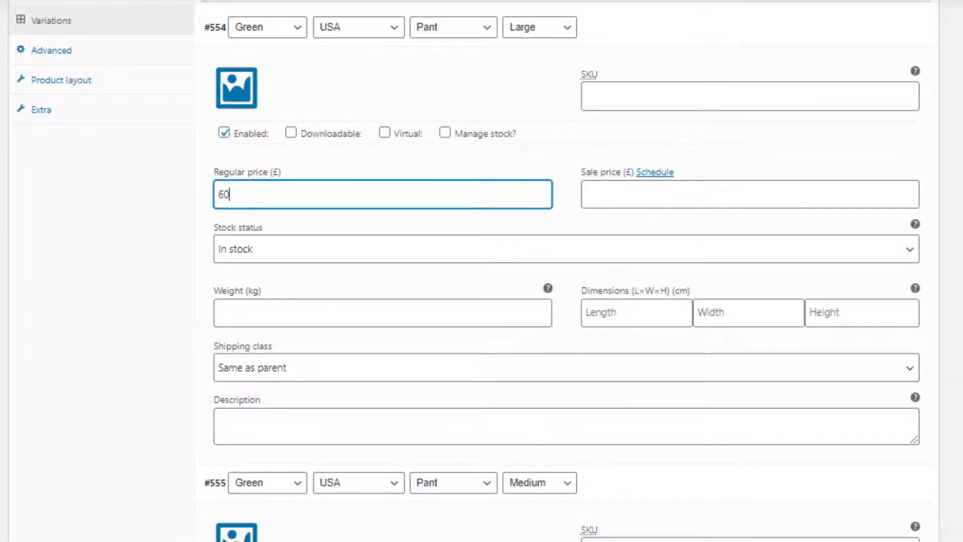
scroll(587, 370, "down", 5)
left_click(246, 390)
type("61")
scroll(929, 303, "down", 6)
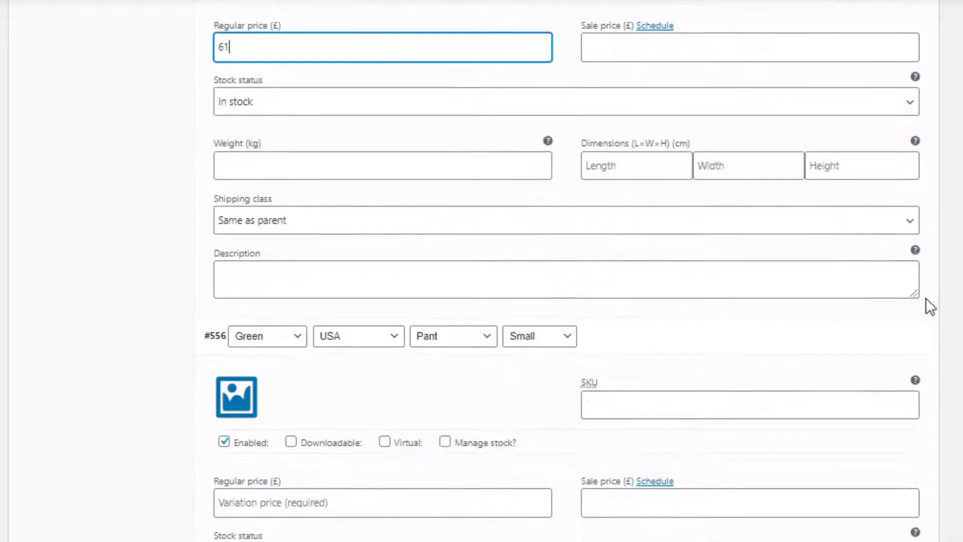
left_click(257, 497)
type("62")
Step: Price variations #557 and #558 at 63 and 64 and save the changes
scroll(318, 500, "down", 6)
left_click(339, 526)
type("63")
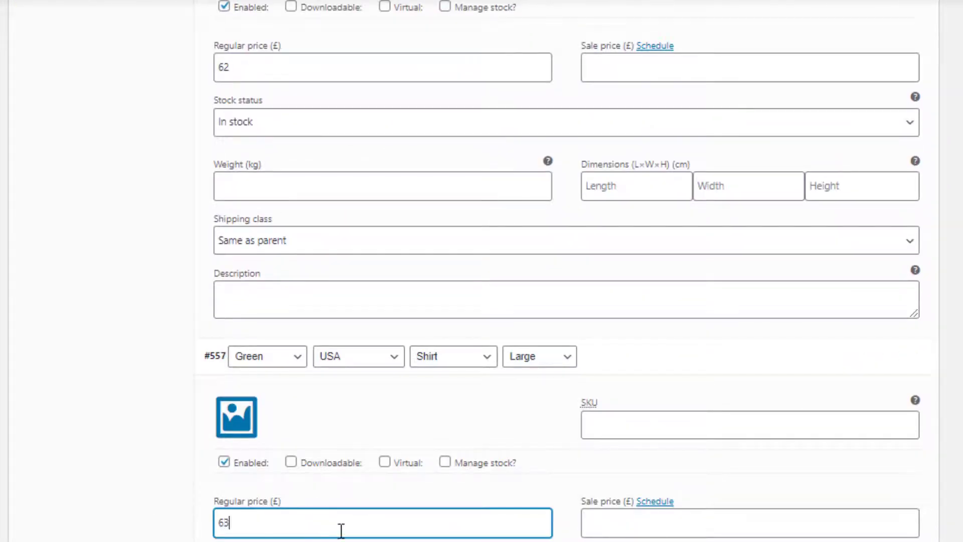
scroll(351, 502, "down", 7)
left_click(378, 462)
type("64")
scroll(378, 462, "down", 5)
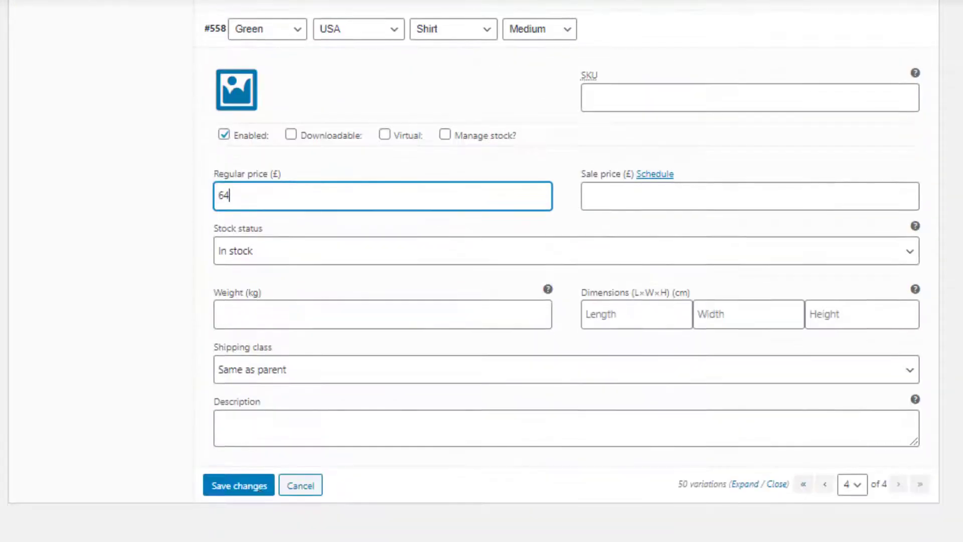
left_click(250, 485)
Step: Set a variation's image, replacing the green pants photo with the green shirt photo
left_click(236, 77)
left_click(386, 186)
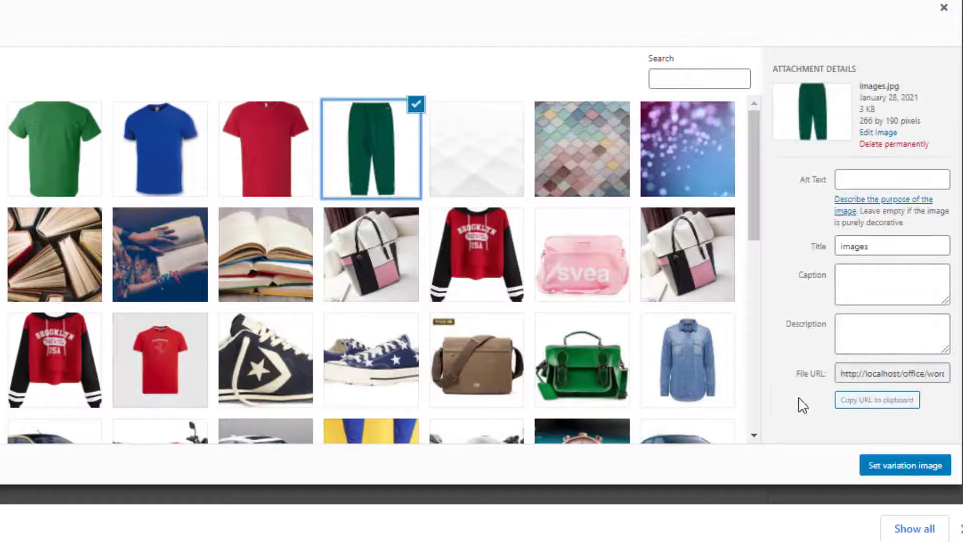
left_click(898, 466)
left_click(96, 103)
left_click(55, 149)
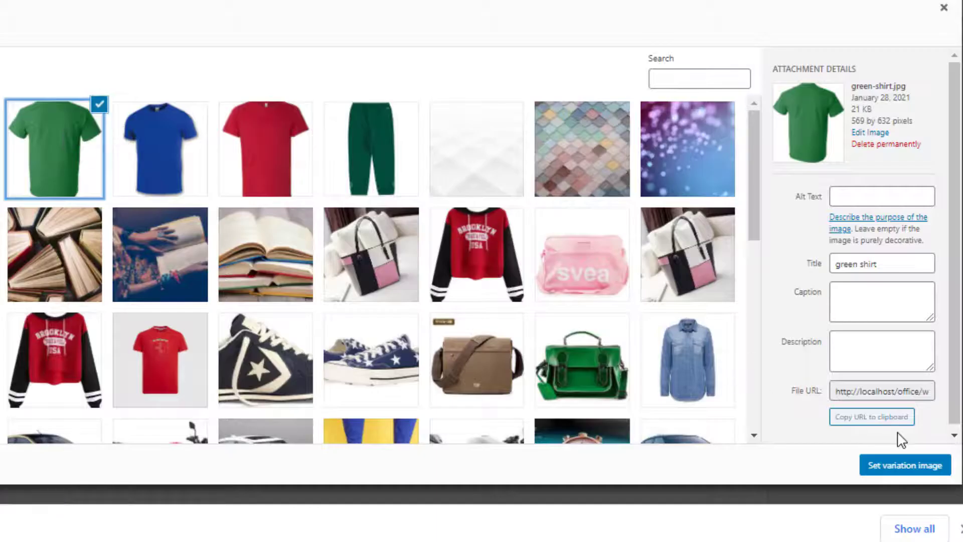
left_click(903, 465)
scroll(406, 266, "down", 4)
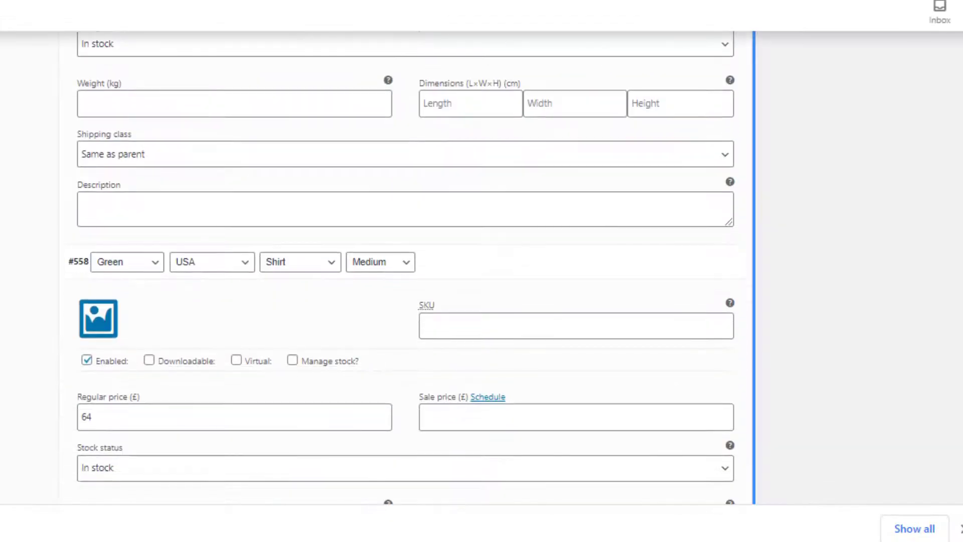
Step: Give variation #558 the green shirt photo as its image
left_click(101, 315)
left_click(88, 146)
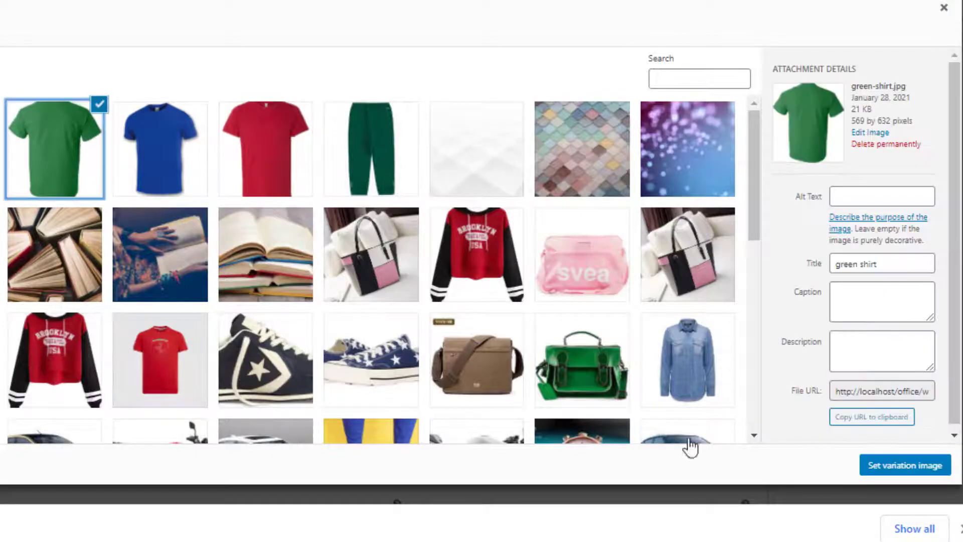
left_click(916, 466)
scroll(221, 427, "down", 3)
Step: Save the variations and make the blue-shirt outfit photo the product image
left_click(105, 427)
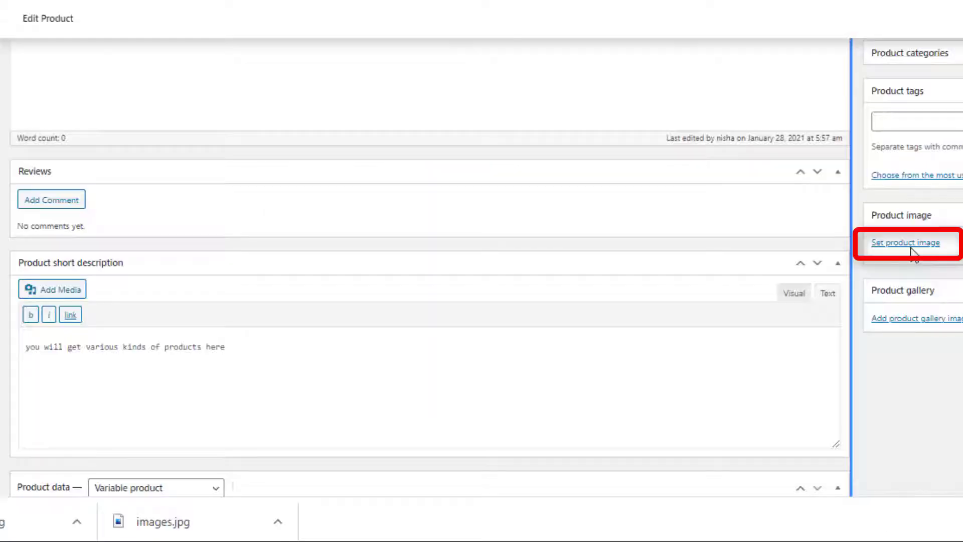
left_click(911, 246)
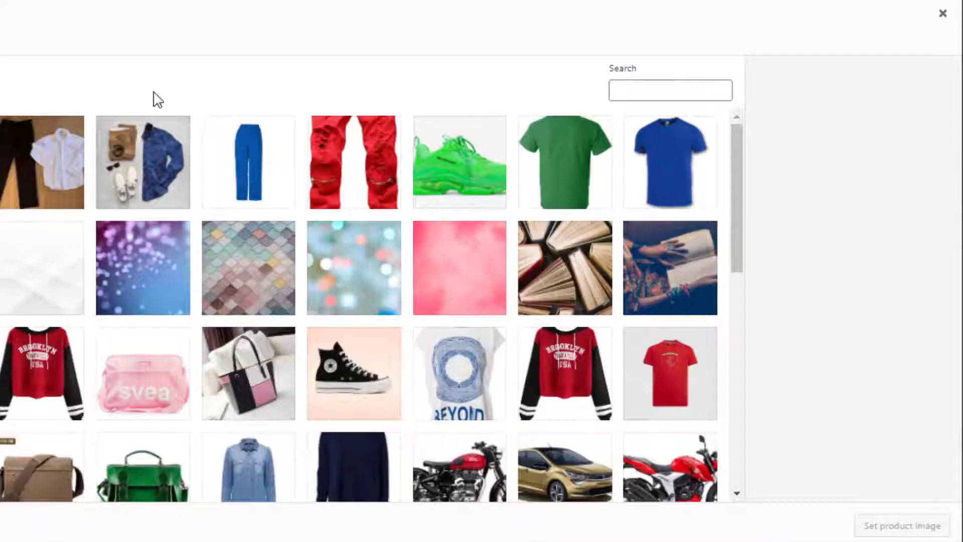
left_click(165, 155)
left_click(898, 525)
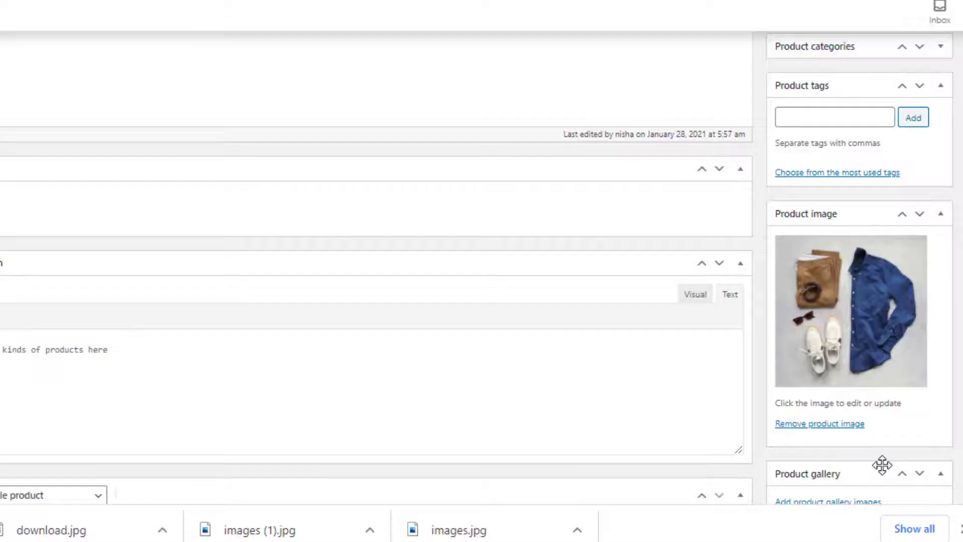
Step: Publish the Variable Product and follow its permalink to the public page
scroll(883, 465, "up", 3)
left_click(921, 137)
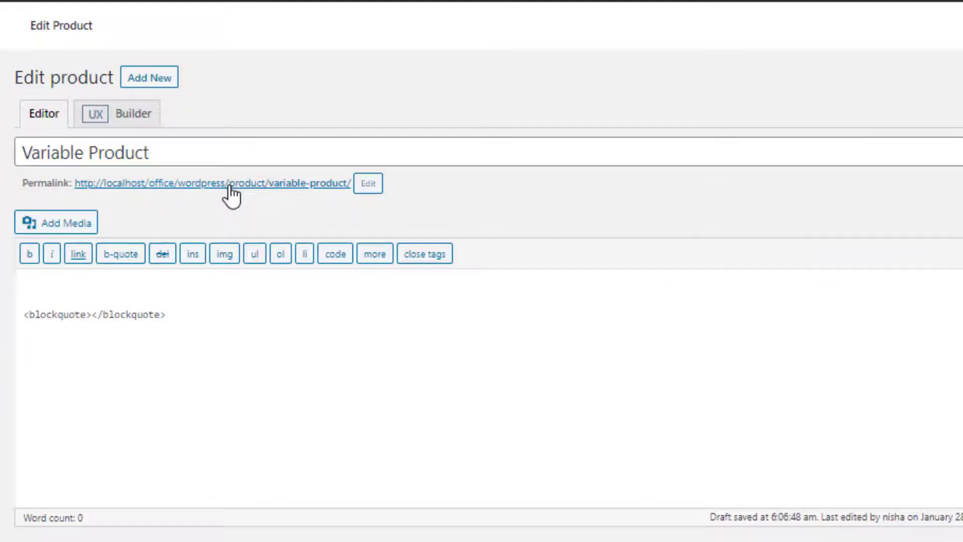
left_click(230, 187)
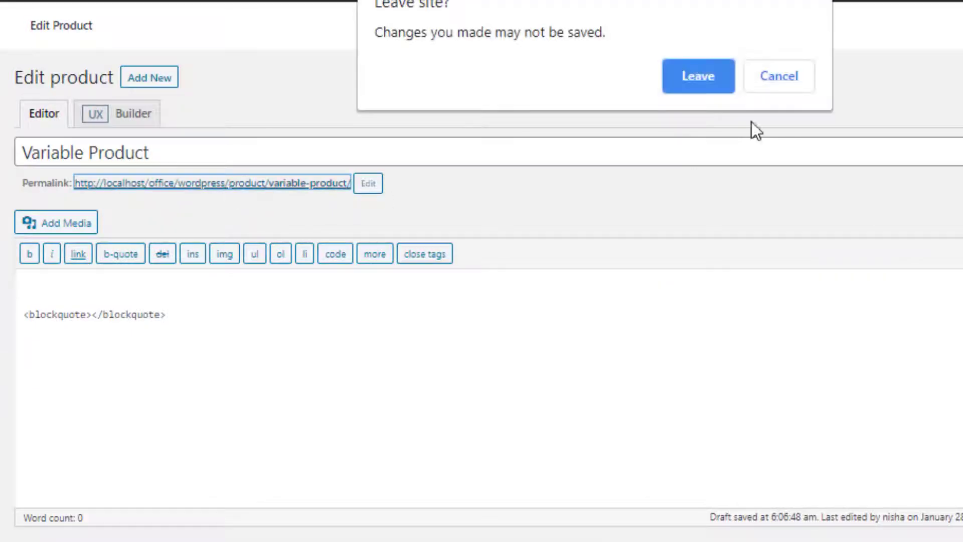
Step: On the product page choose Blue, Bangladesh, Shirt and Large
left_click(709, 86)
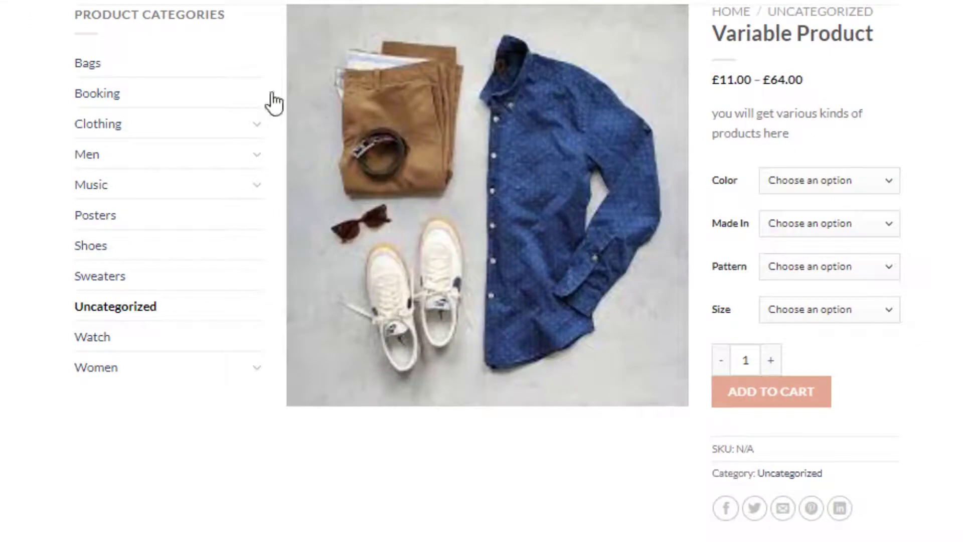
left_click(868, 181)
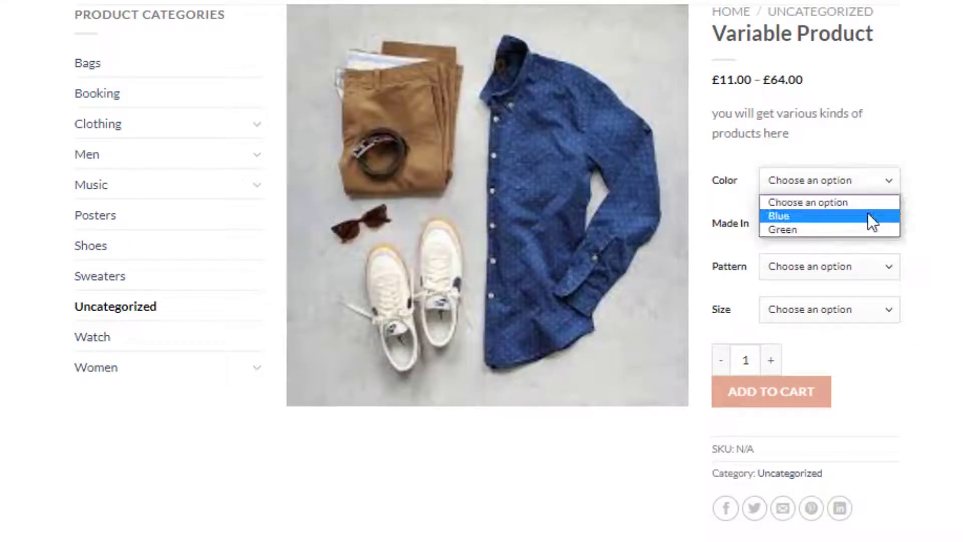
left_click(868, 214)
left_click(868, 224)
left_click(864, 258)
left_click(862, 267)
left_click(853, 315)
left_click(852, 309)
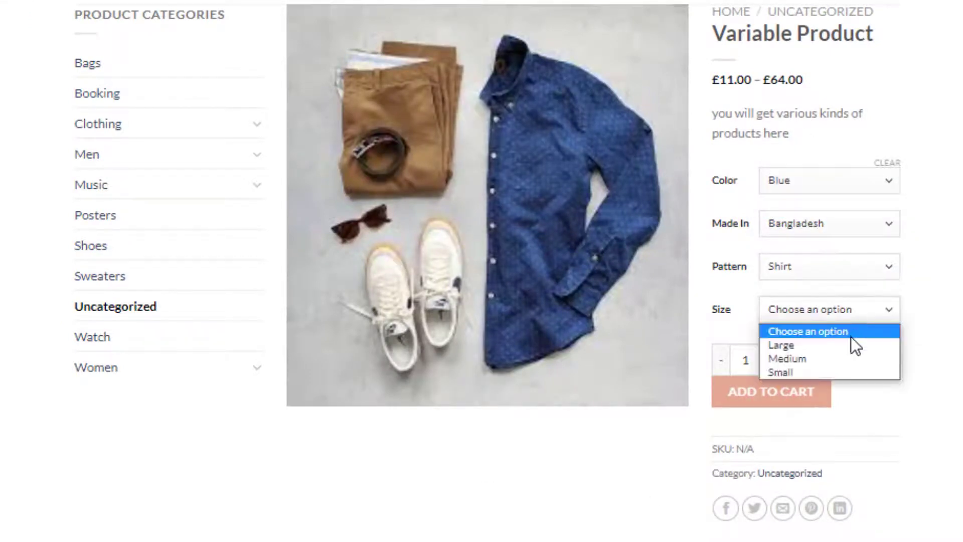
left_click(851, 343)
Step: Switch the color to Green, keeping Bangladesh, Shirt and Large selected
left_click(776, 185)
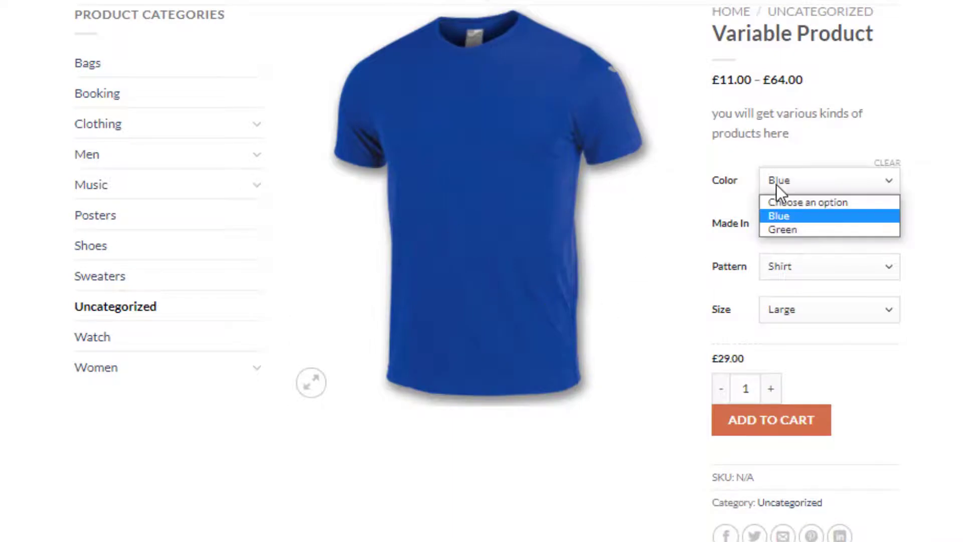
left_click(782, 226)
left_click(889, 183)
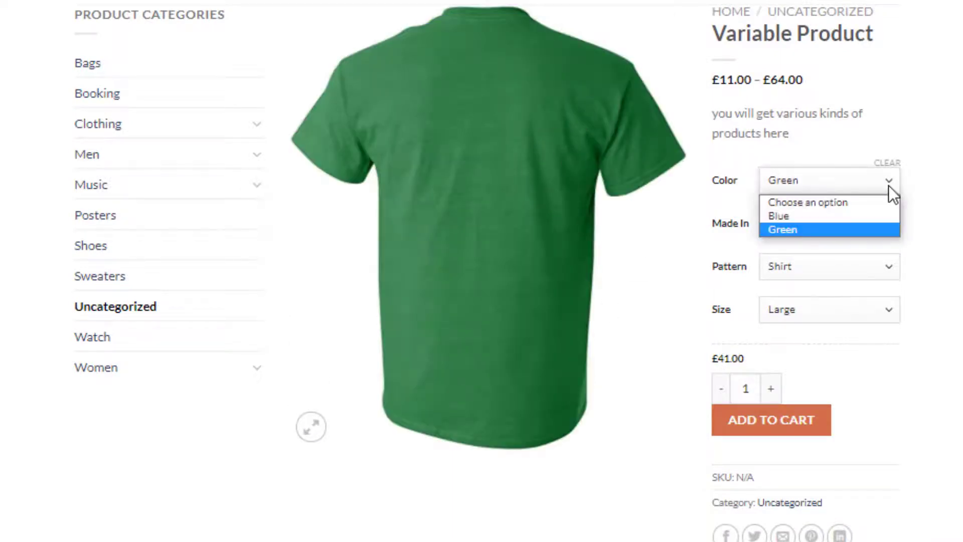
left_click(886, 229)
left_click(886, 231)
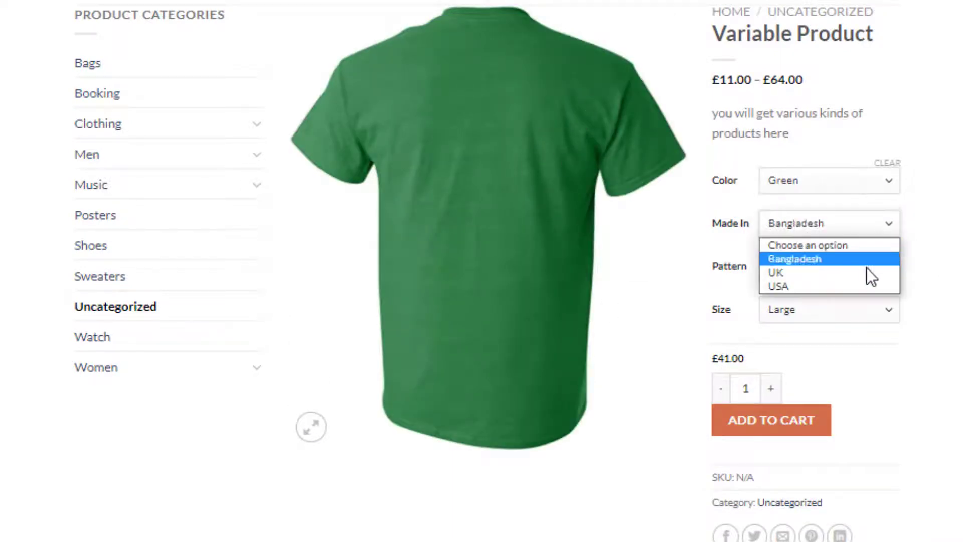
left_click(868, 256)
left_click(890, 269)
left_click(960, 331)
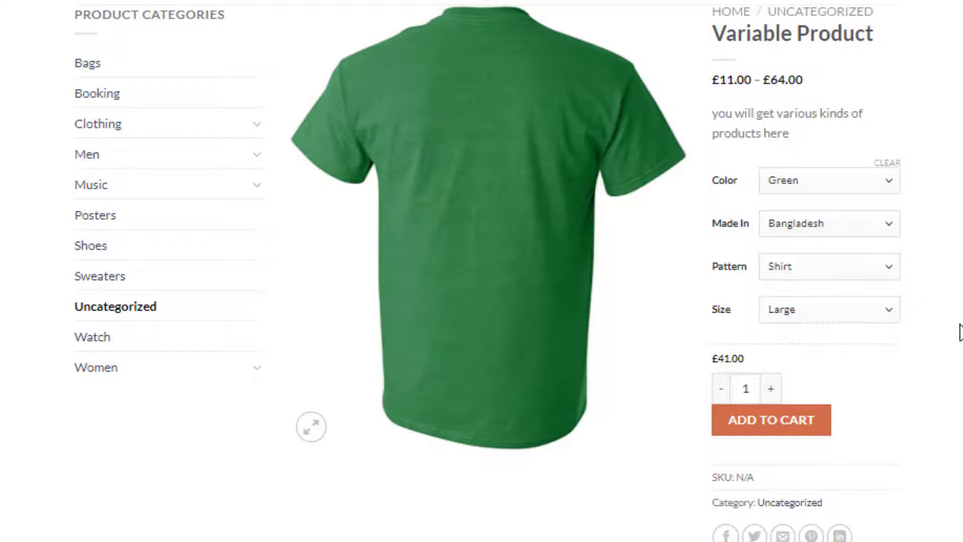
left_click(892, 311)
key("Escape")
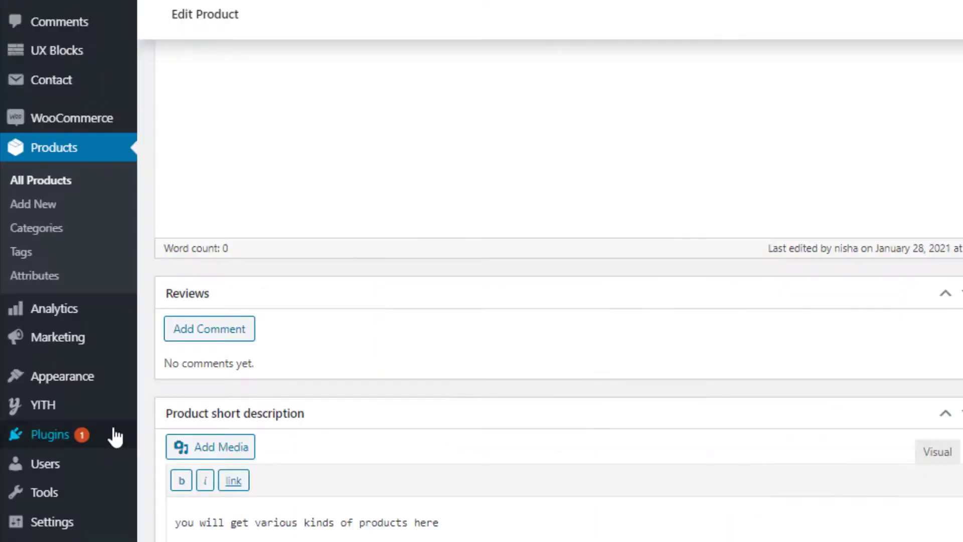
Step: Install and activate the Variation Swatches for WooCommerce plugin from Plugins > Add New
mouse_move(146, 441)
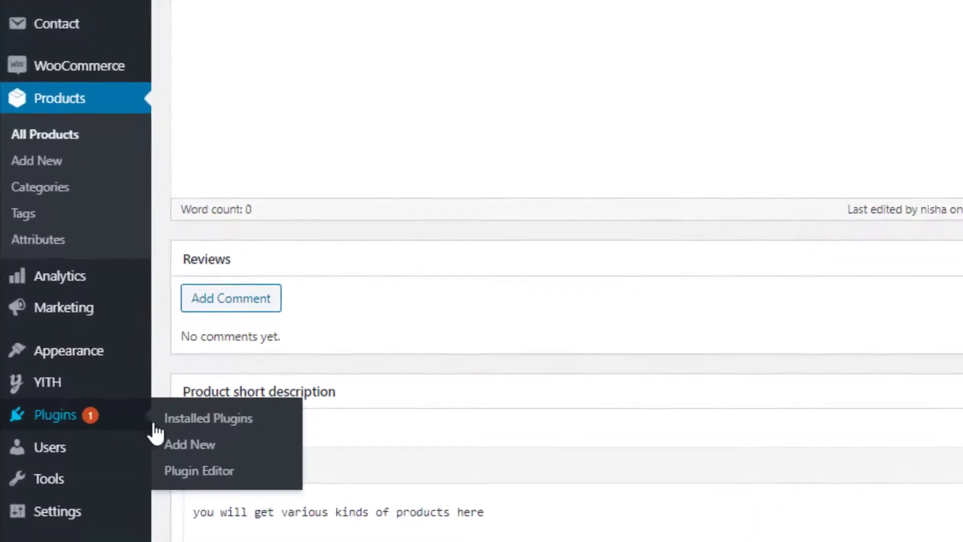
left_click(163, 462)
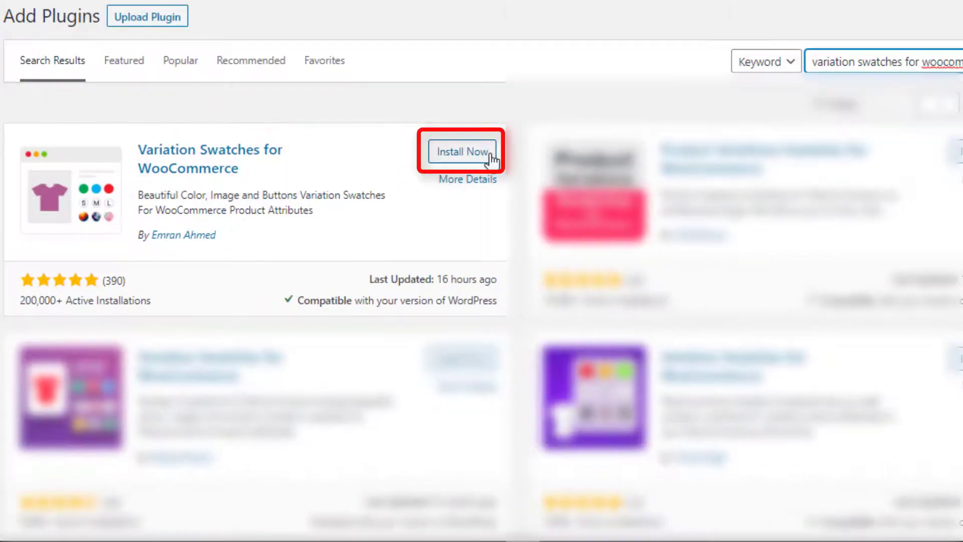
left_click(464, 161)
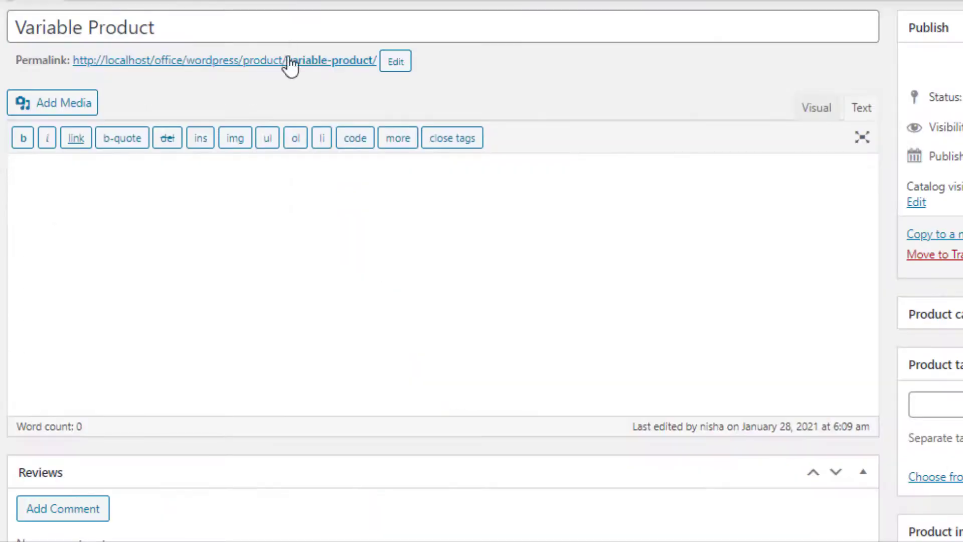
left_click(290, 64)
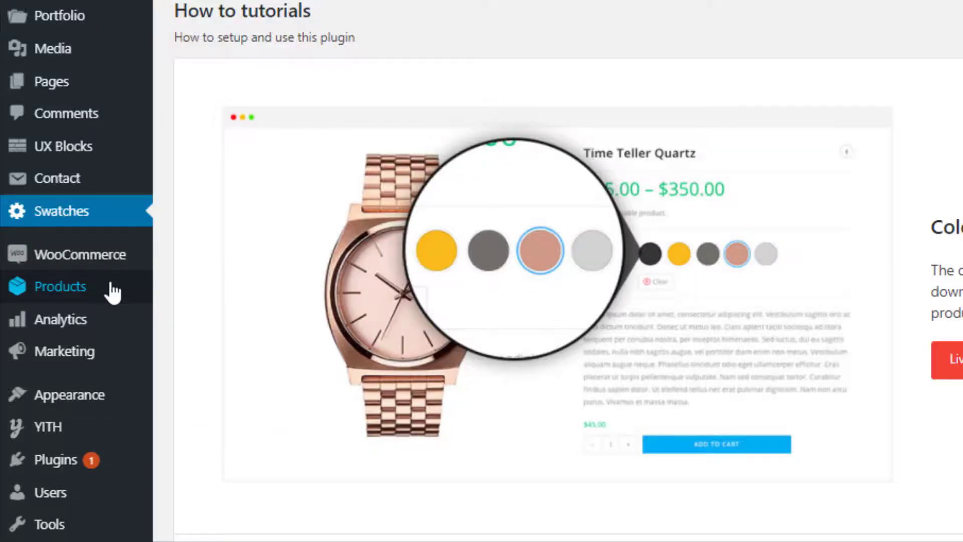
Step: In Products > Attributes, set the Color attribute's type to Color and update it
mouse_move(107, 291)
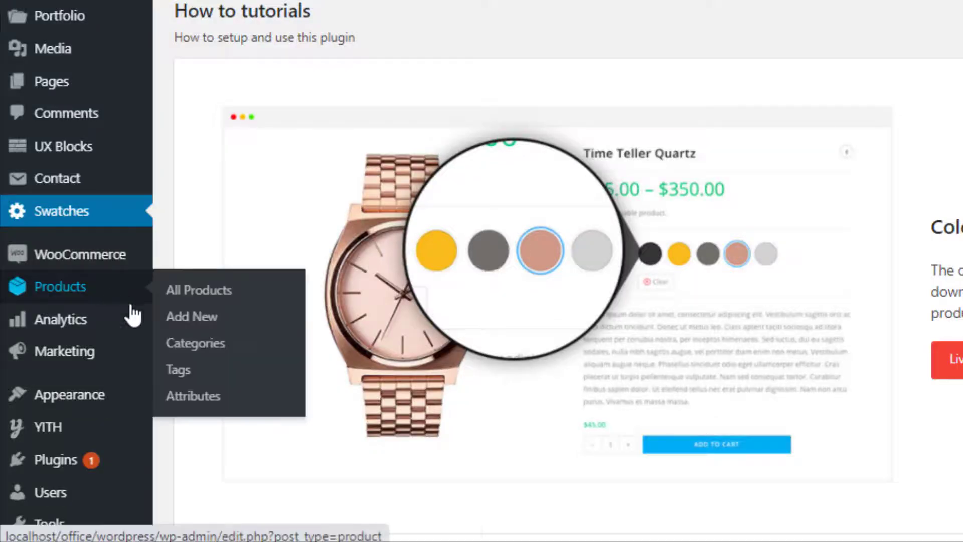
left_click(205, 396)
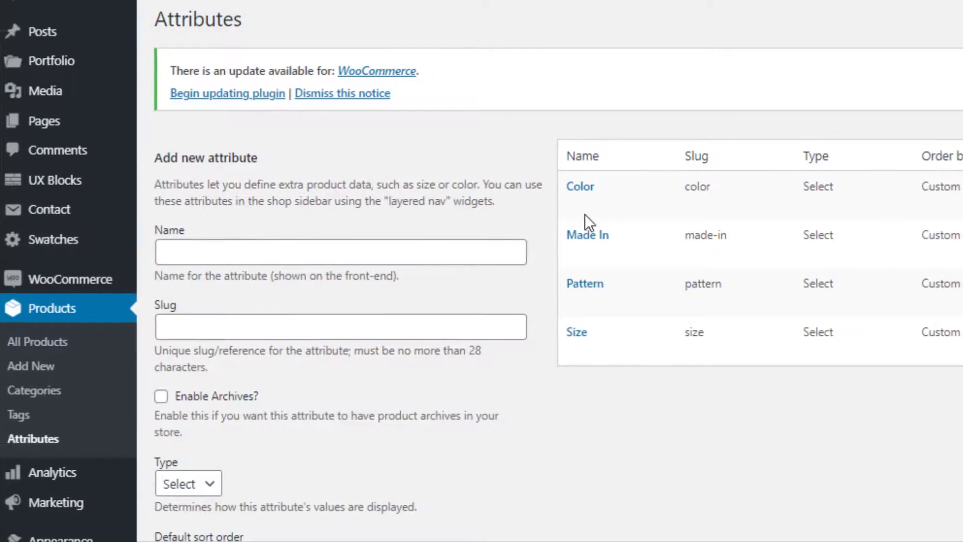
mouse_move(579, 210)
left_click(445, 229)
left_click(473, 371)
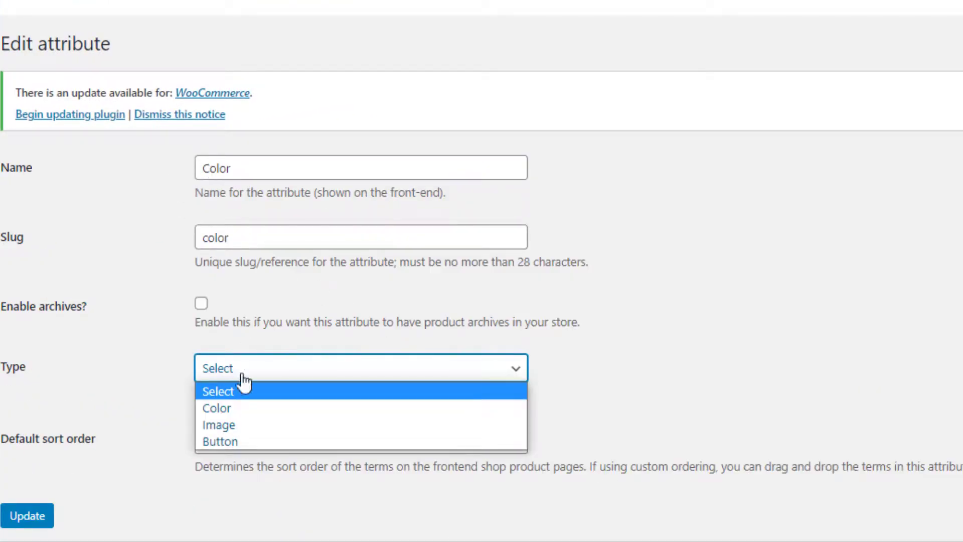
left_click(225, 406)
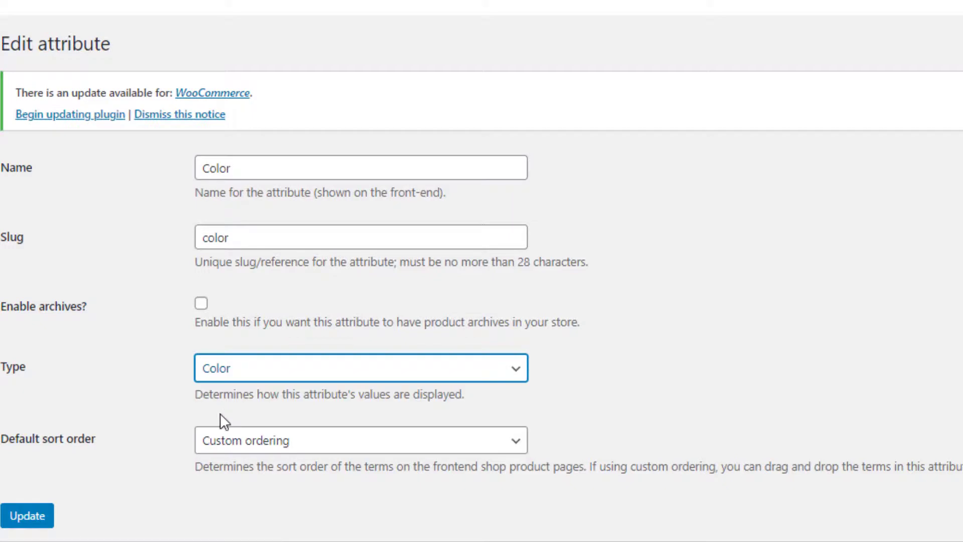
left_click(28, 519)
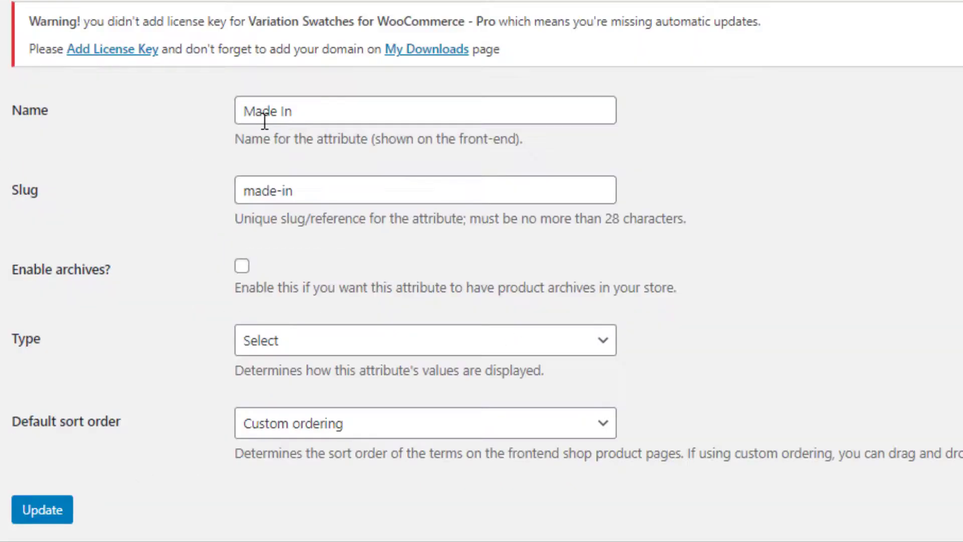
Step: Set Made In to Radio, Pattern to Image and Size to Button, updating each
left_click(583, 350)
left_click(413, 448)
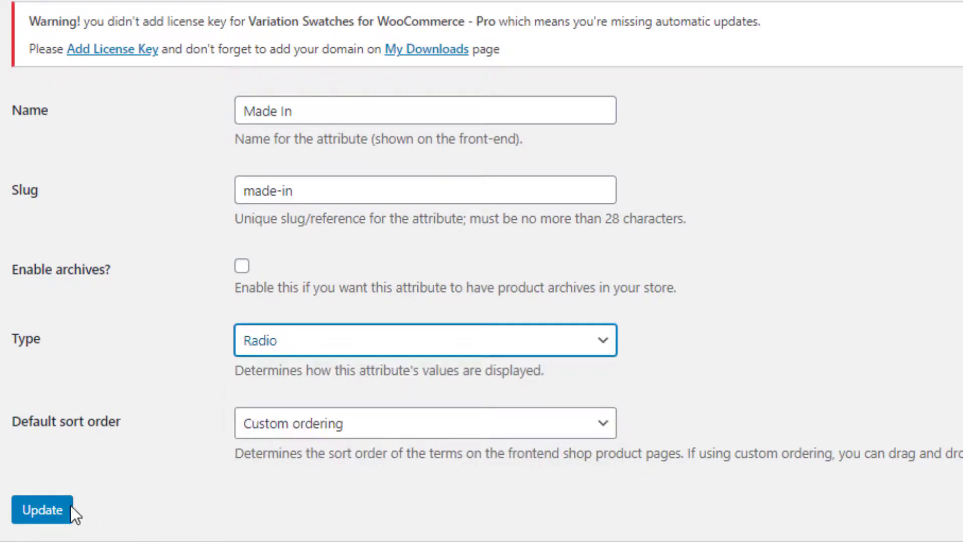
left_click(70, 505)
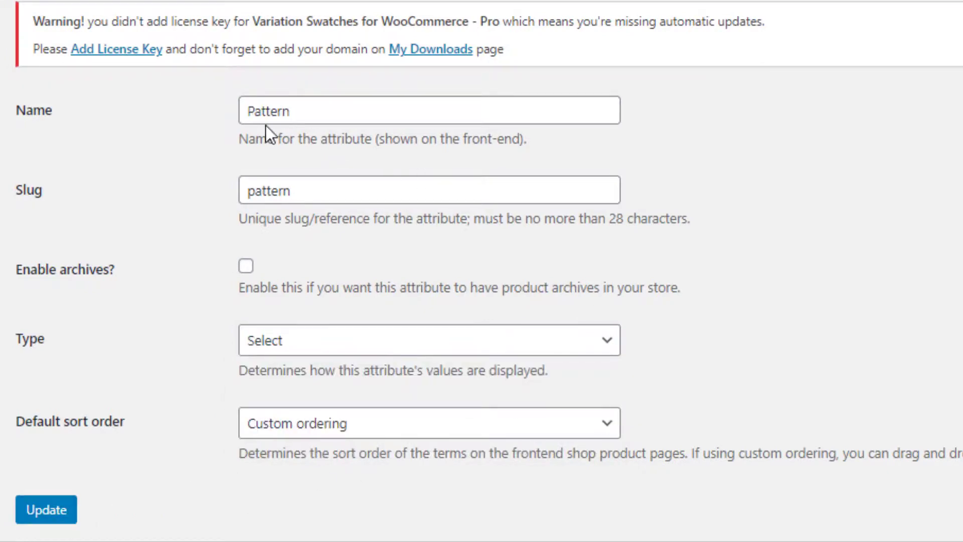
left_click(482, 345)
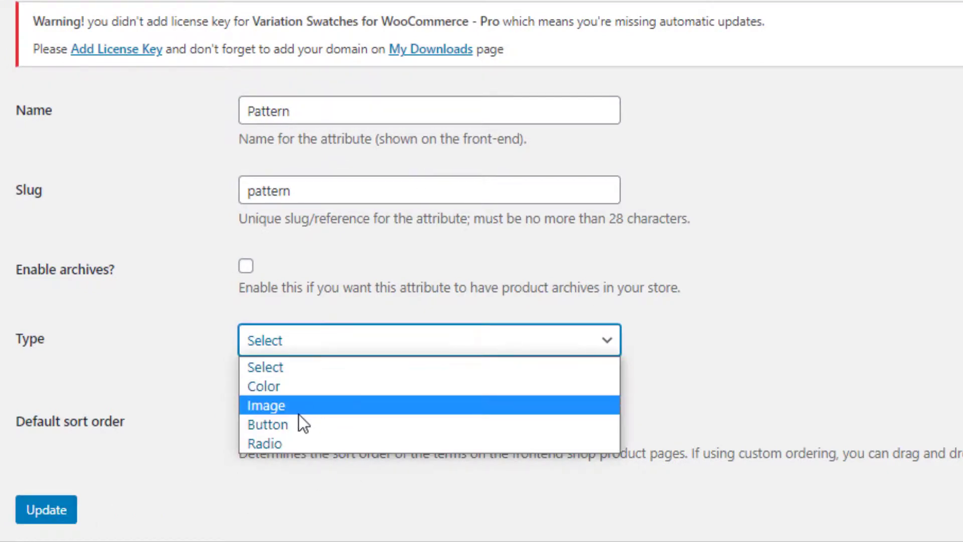
left_click(297, 407)
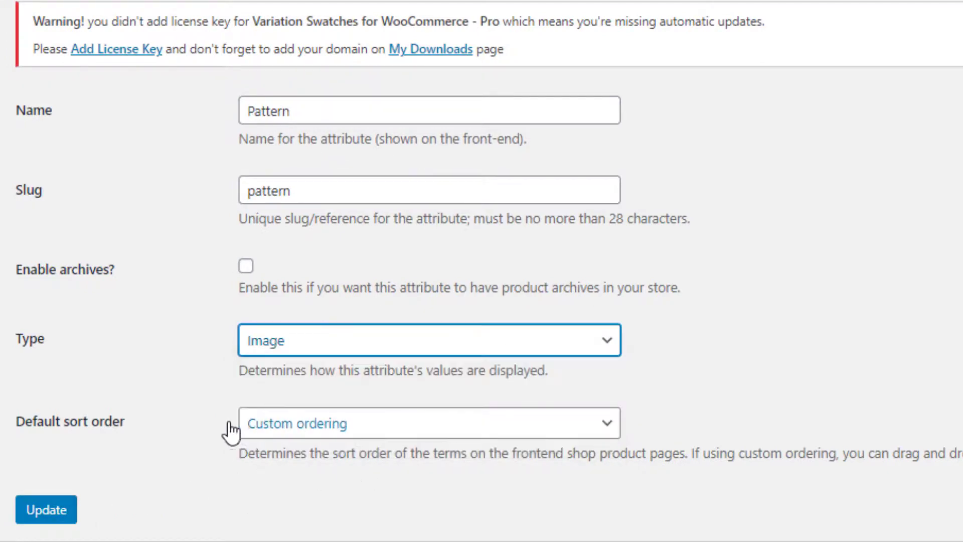
left_click(34, 512)
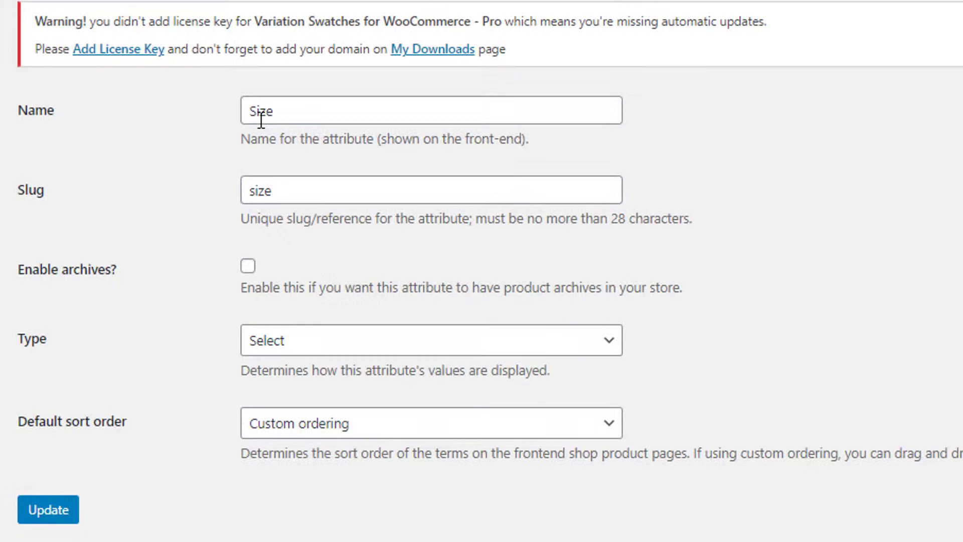
left_click(324, 346)
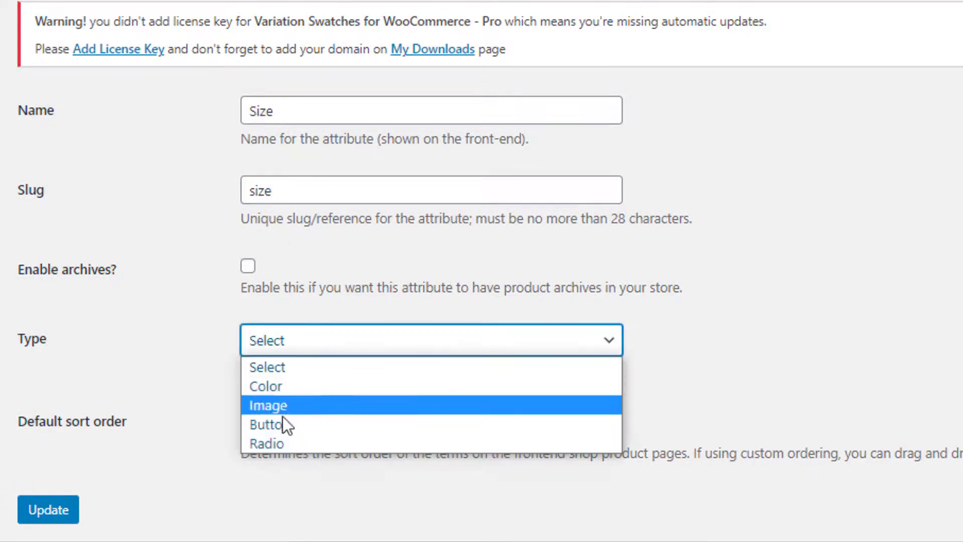
left_click(282, 423)
left_click(48, 510)
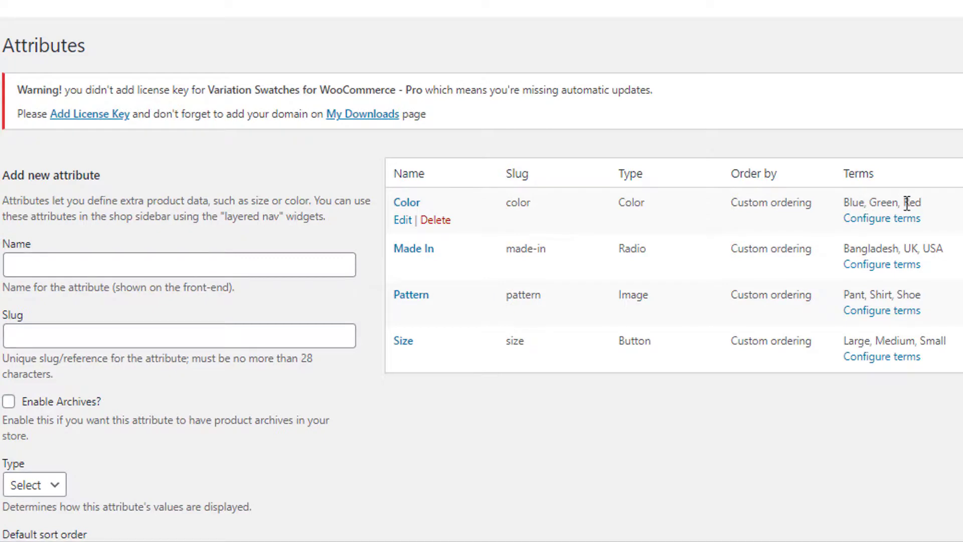
Step: Give the Color terms Blue, Green and Red their blue, green and red swatch colours
left_click(891, 227)
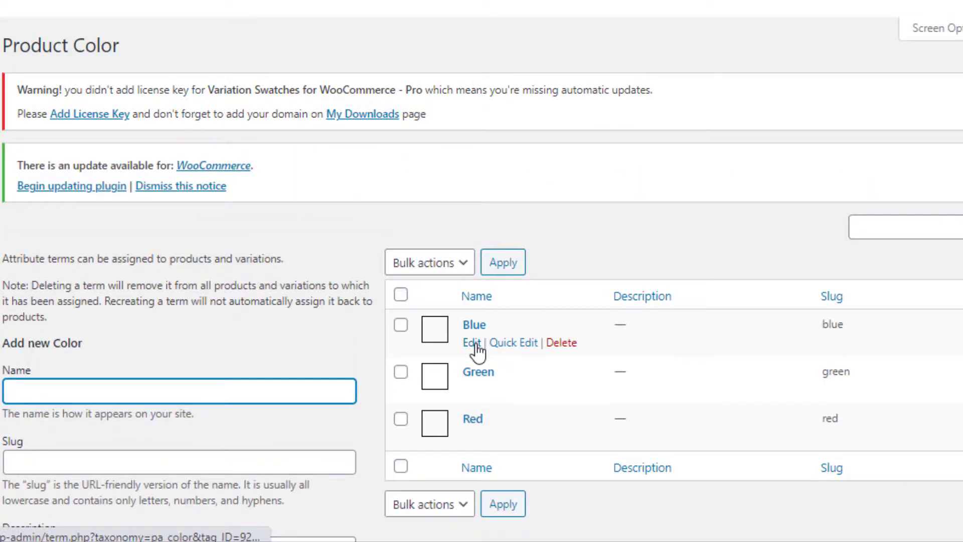
left_click(475, 346)
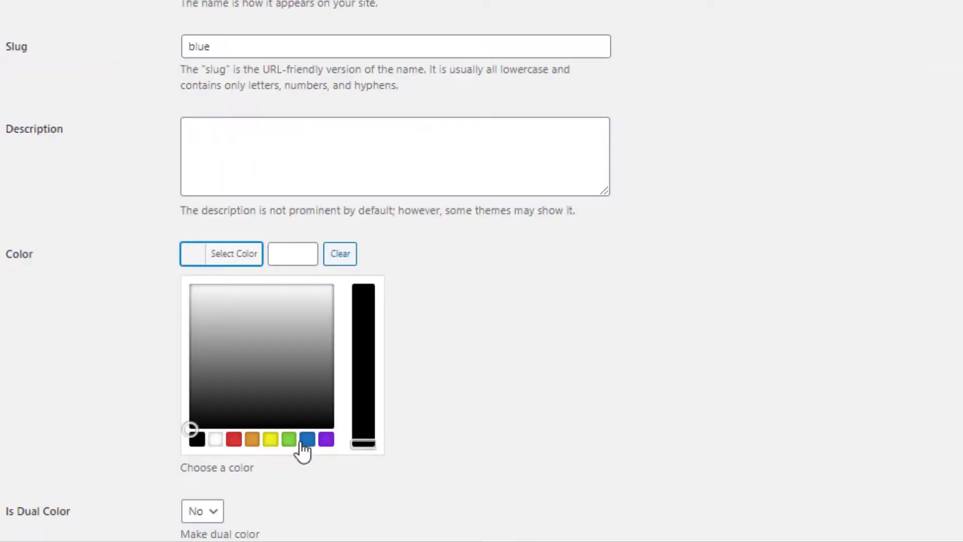
left_click(307, 440)
scroll(185, 483, "down", 5)
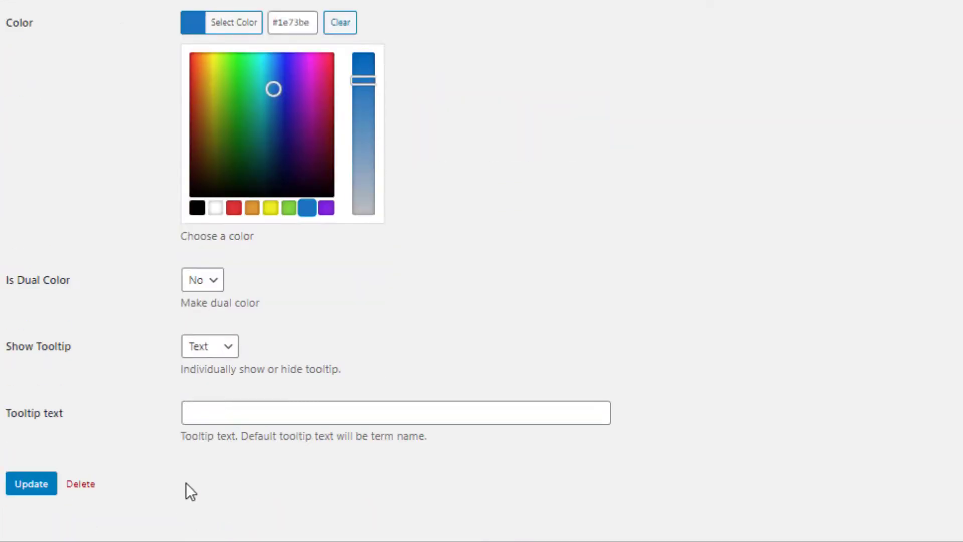
left_click(43, 483)
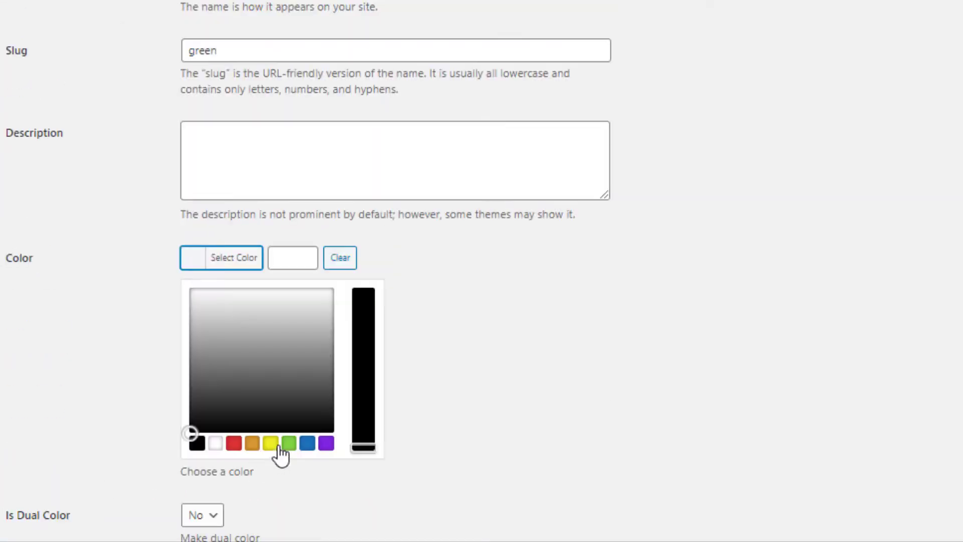
left_click(288, 446)
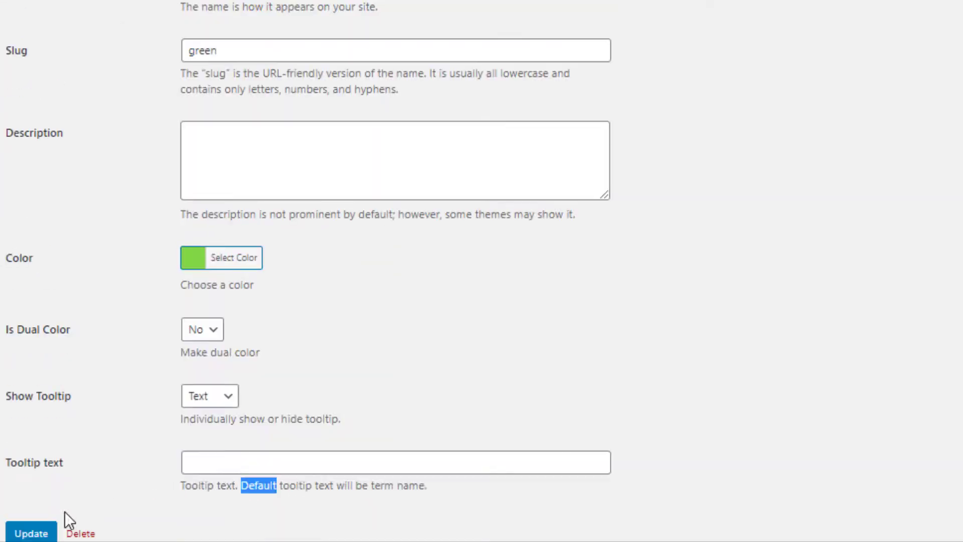
left_click(30, 532)
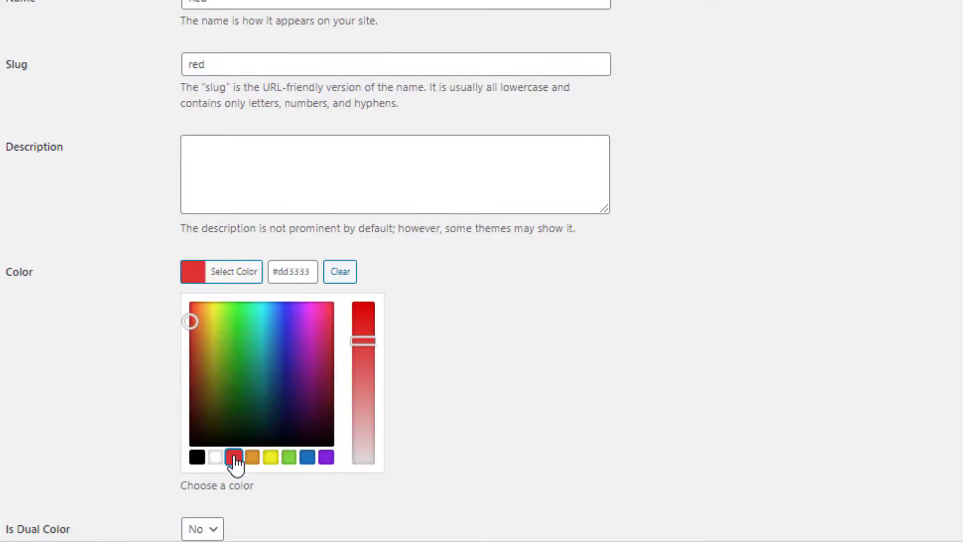
scroll(231, 477, "down", 4)
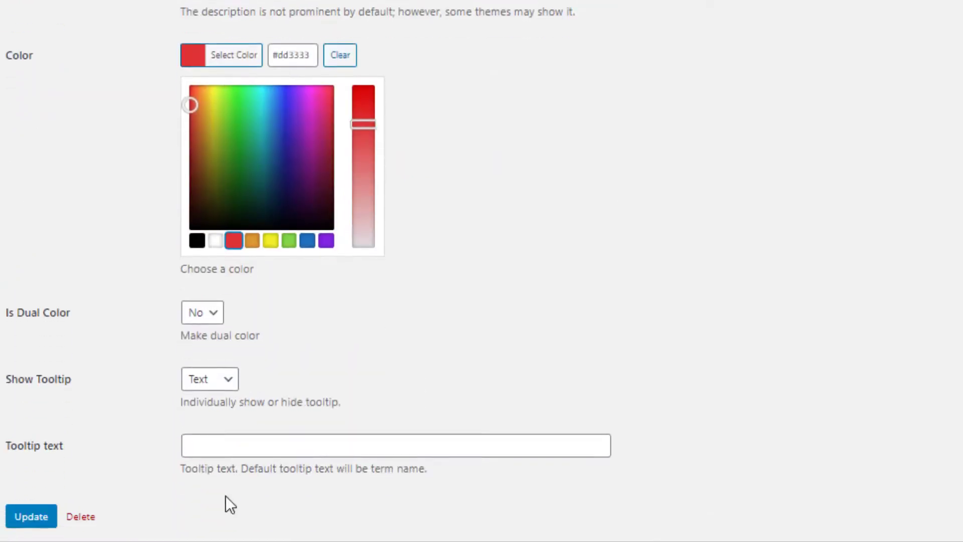
left_click(39, 517)
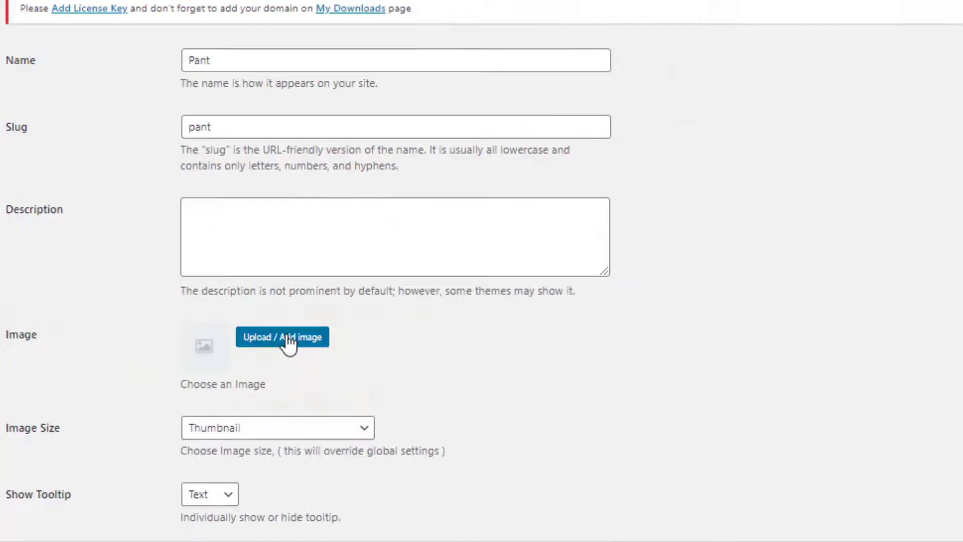
Step: Assign Pant, Shirt and Shoe their pants, shirt and shoe pictures, then view the product page
left_click(331, 337)
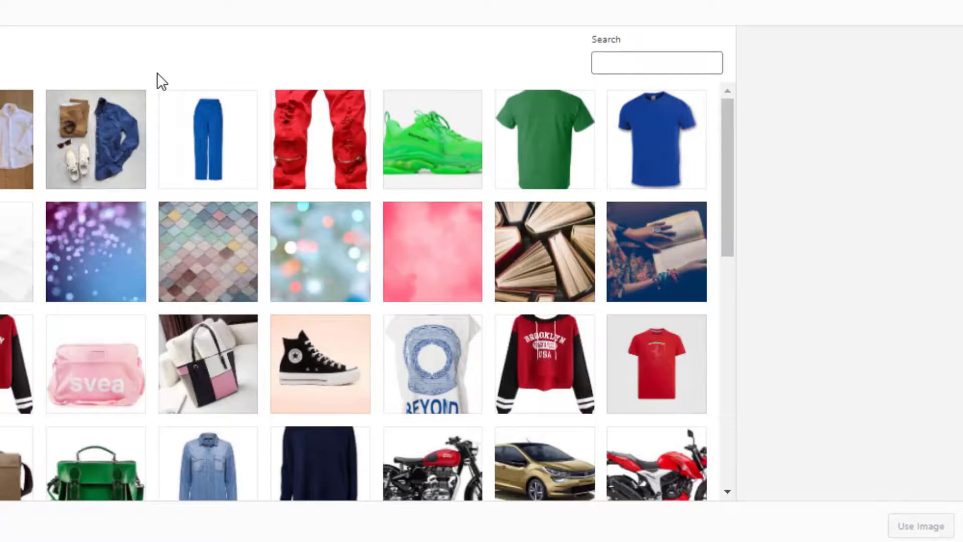
left_click(240, 162)
left_click(928, 524)
left_click(31, 489)
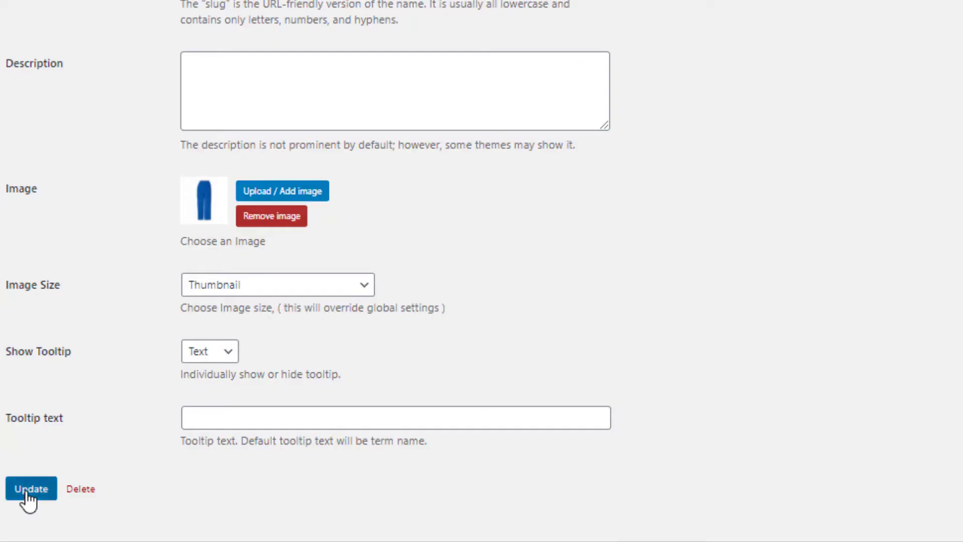
left_click(294, 286)
left_click(301, 133)
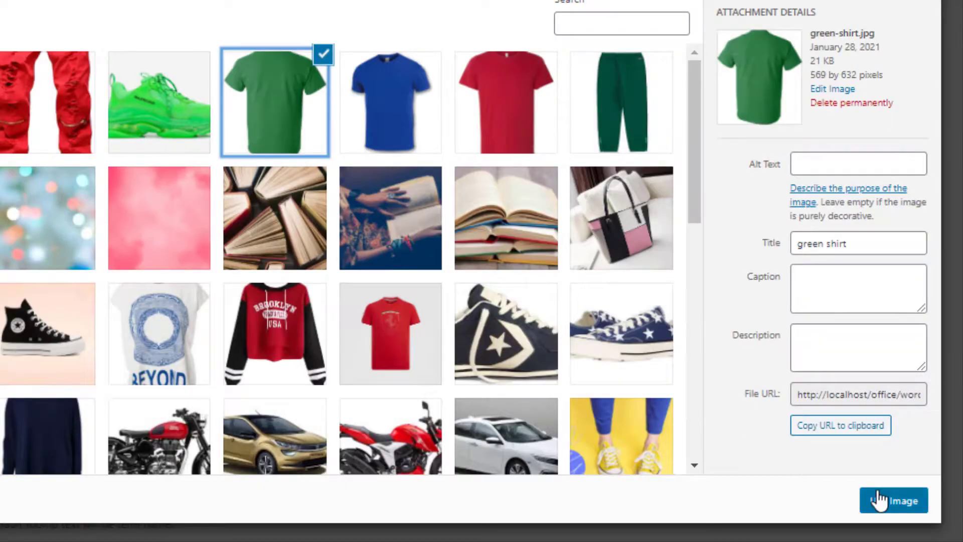
left_click(885, 499)
left_click(273, 274)
left_click(888, 502)
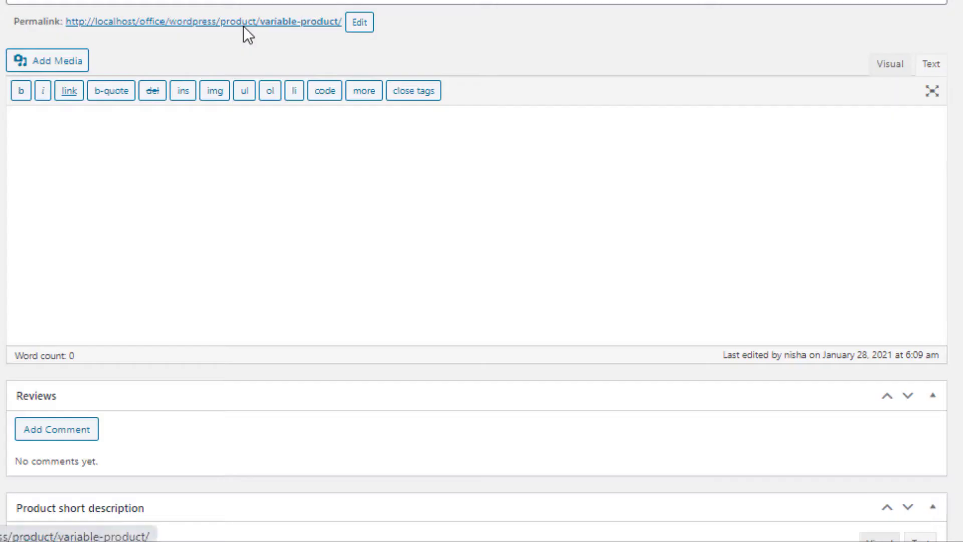
left_click(244, 23)
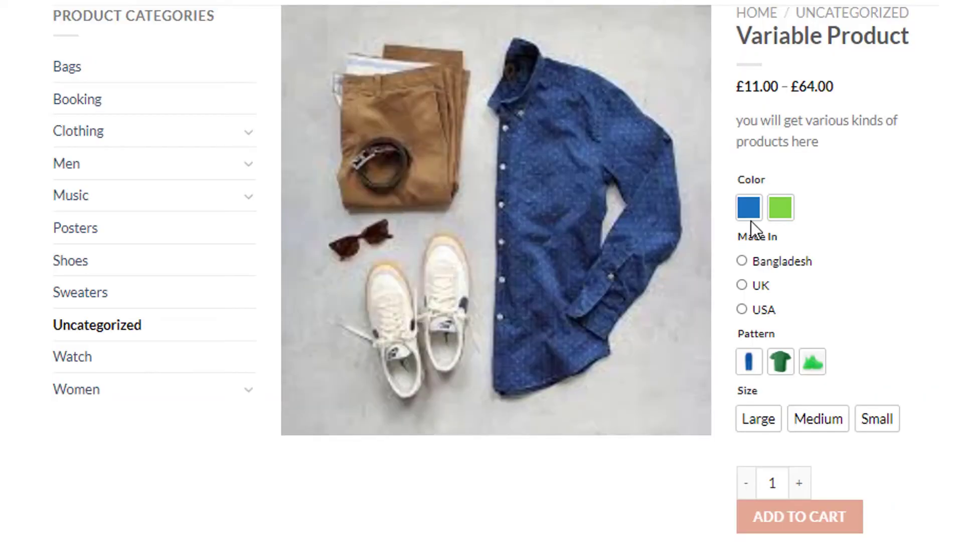